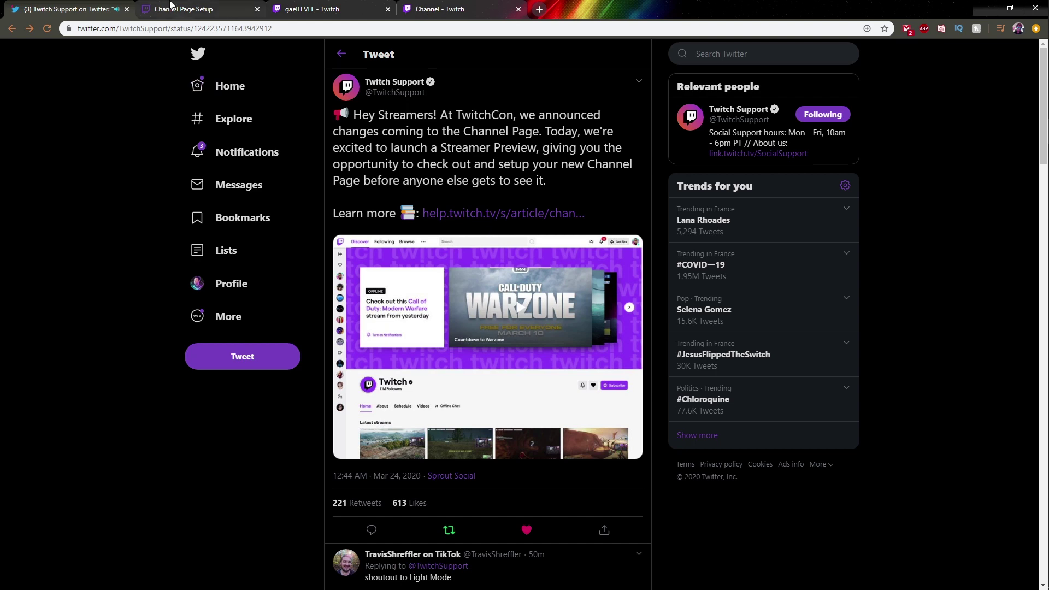
# Open the Channel Page Setup help article and scroll through its sections to Channel Trailer
pyautogui.click(188, 11)
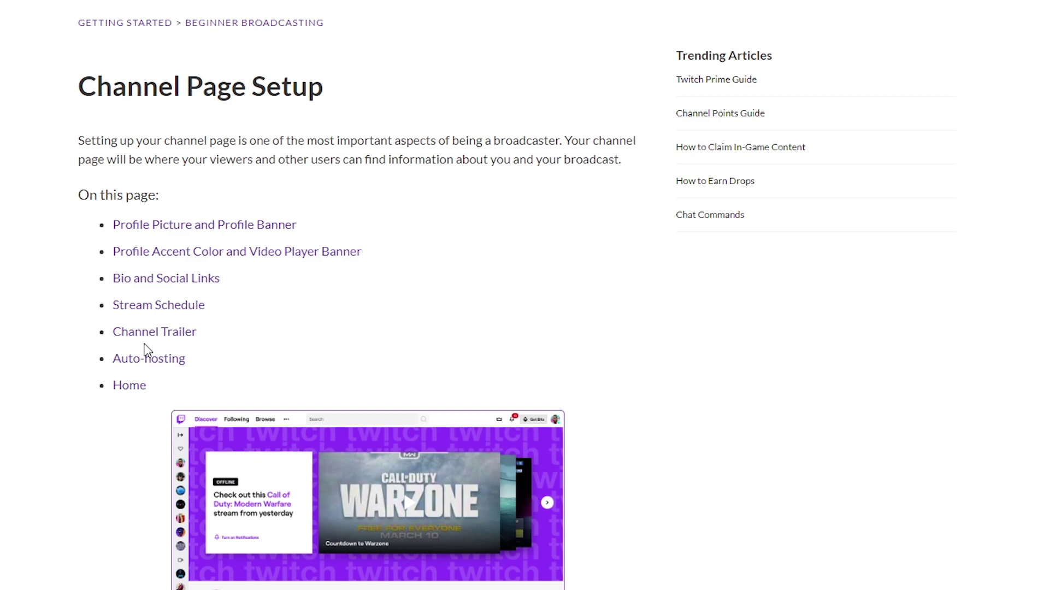
pyautogui.scroll(-10, 145, 346)
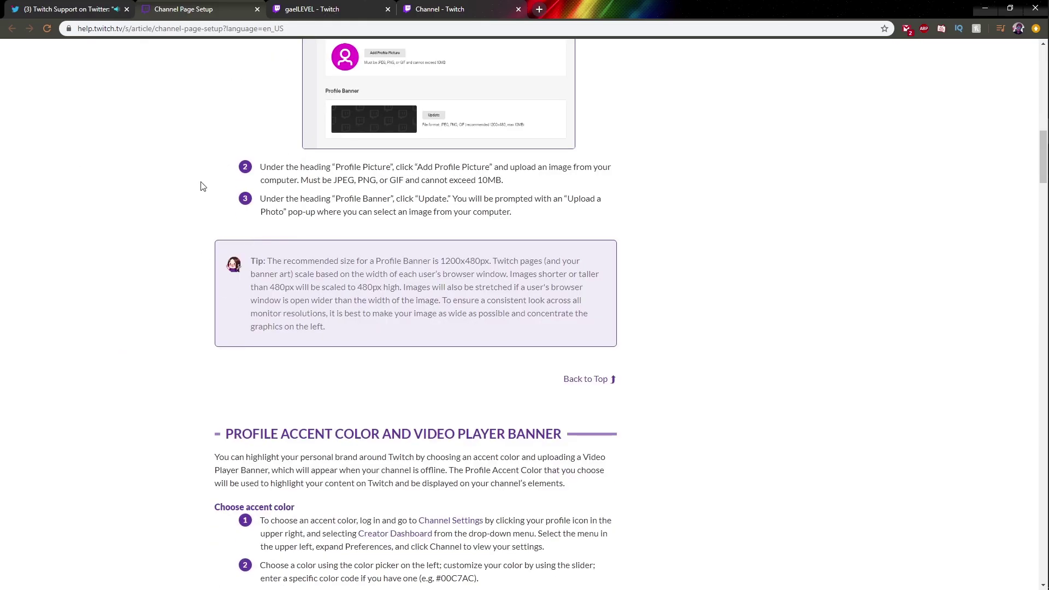
pyautogui.scroll(-20, 164, 274)
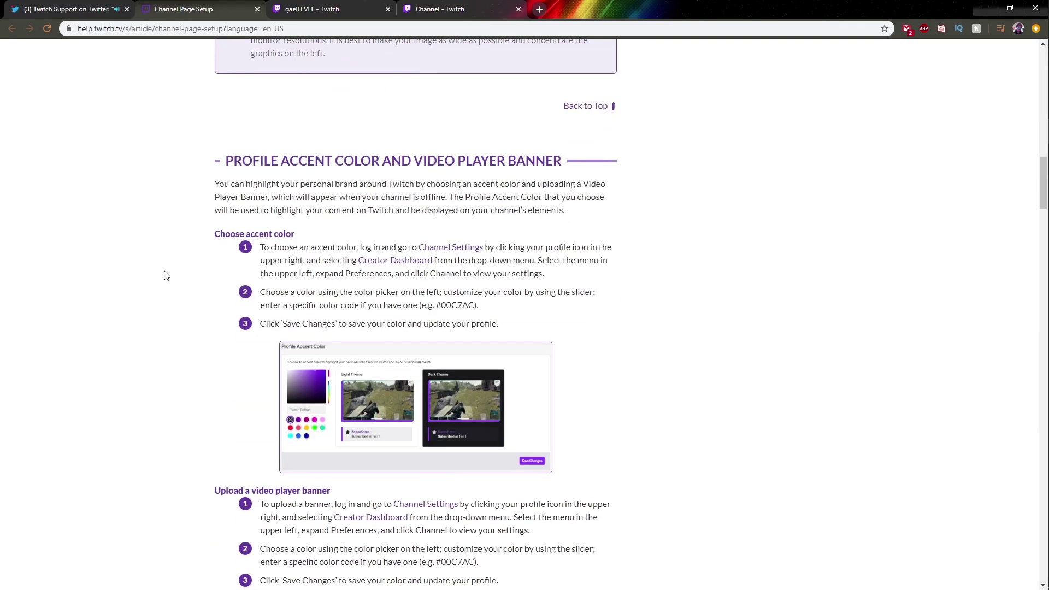
pyautogui.scroll(-20, 203, 276)
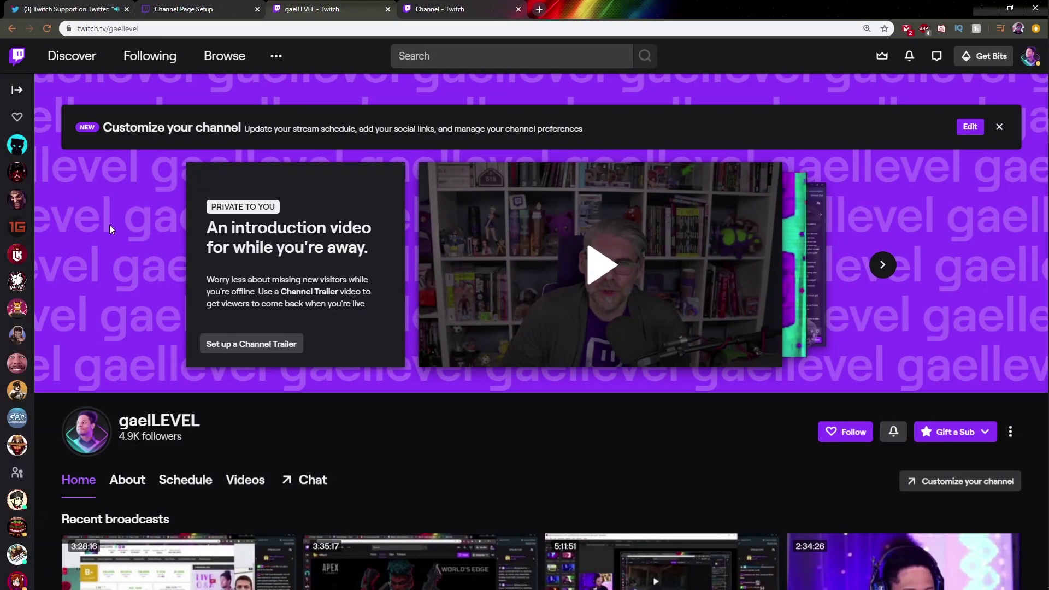
pyautogui.scroll(-9, 324, 392)
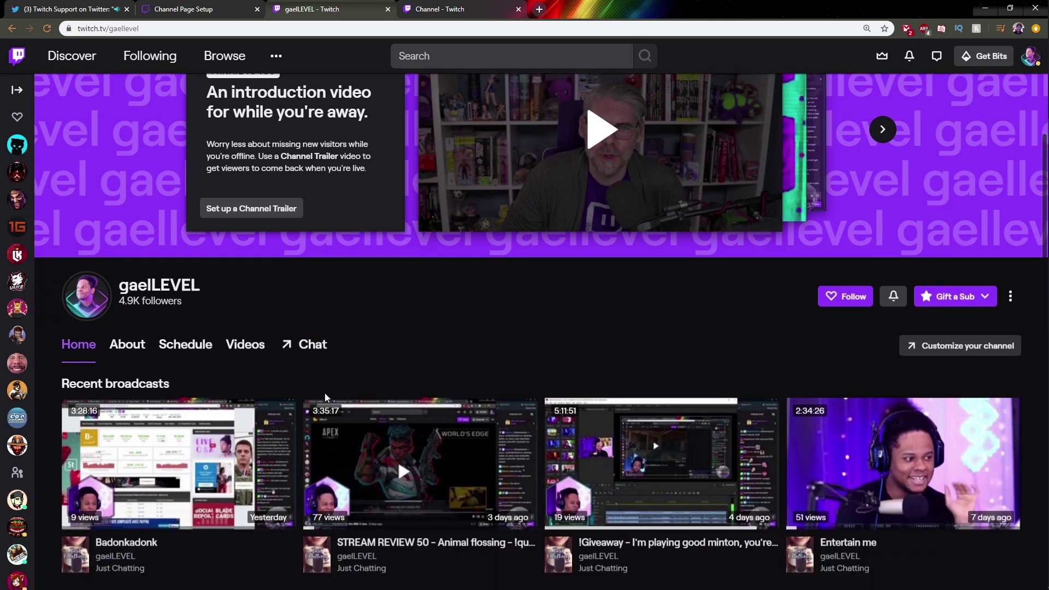
pyautogui.scroll(-1, 446, 409)
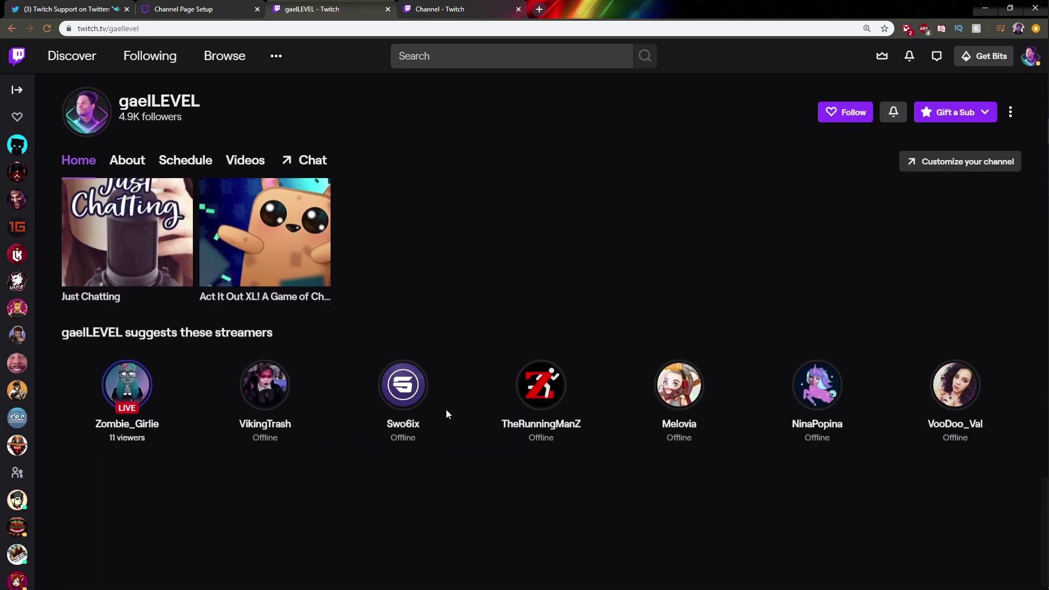
pyautogui.scroll(4, 446, 409)
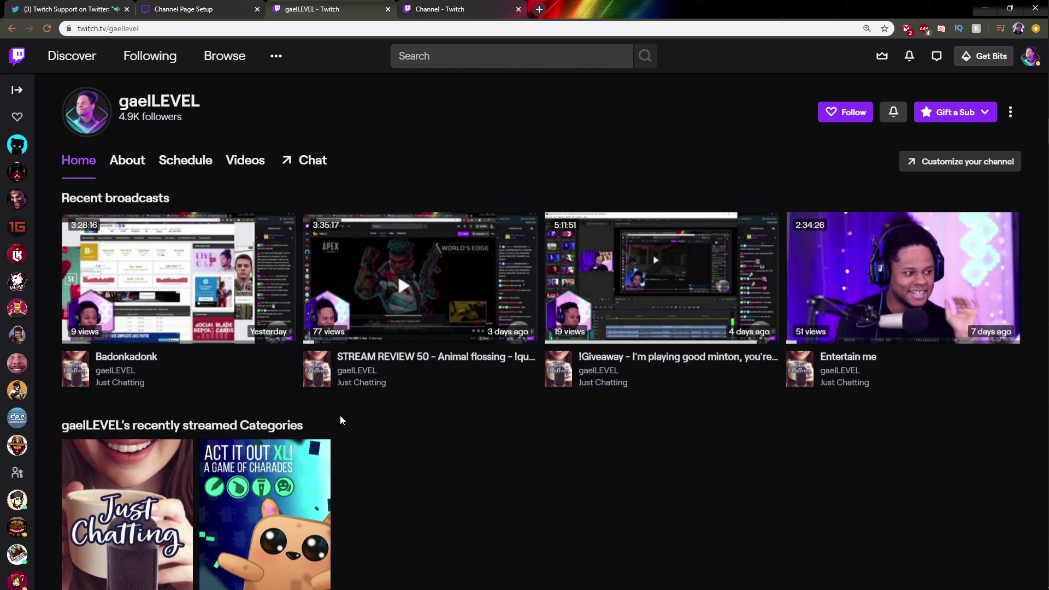
pyautogui.scroll(6, 340, 420)
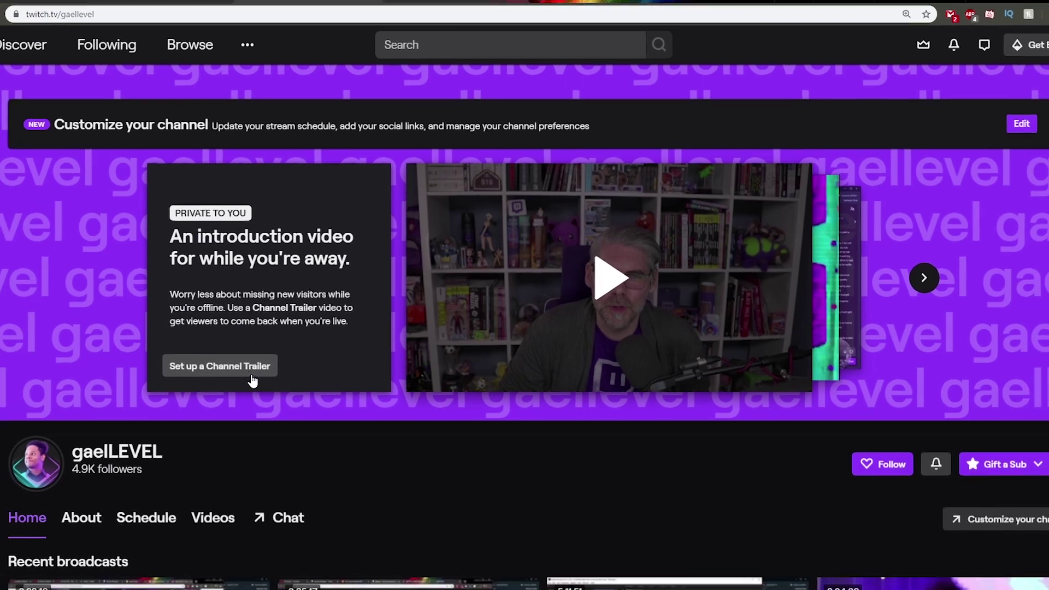
# Start Channel Trailer setup and dismiss the welcome tips to reach the video library
pyautogui.click(192, 394)
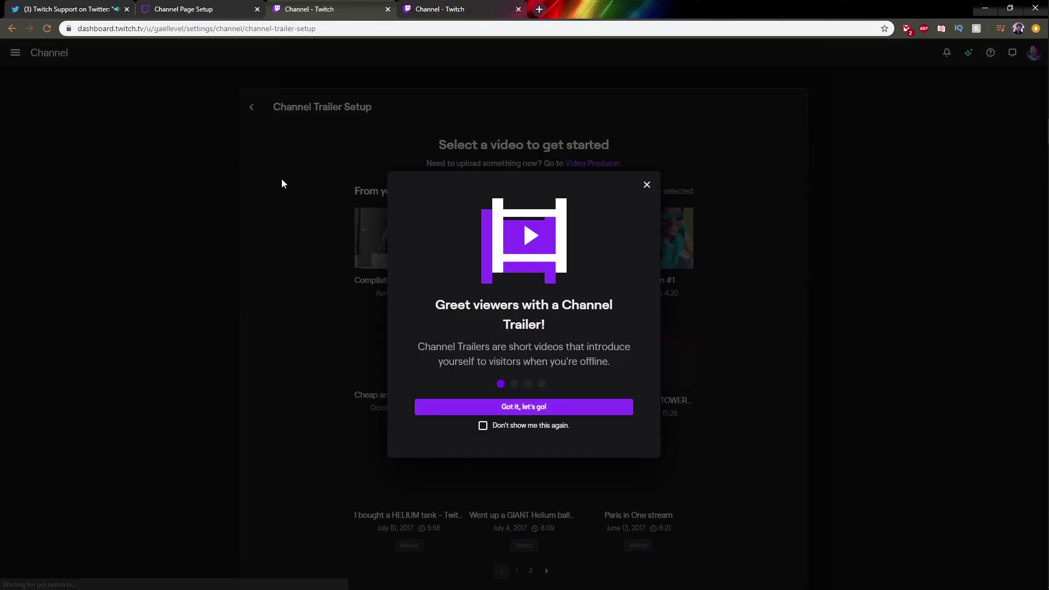
pyautogui.click(505, 405)
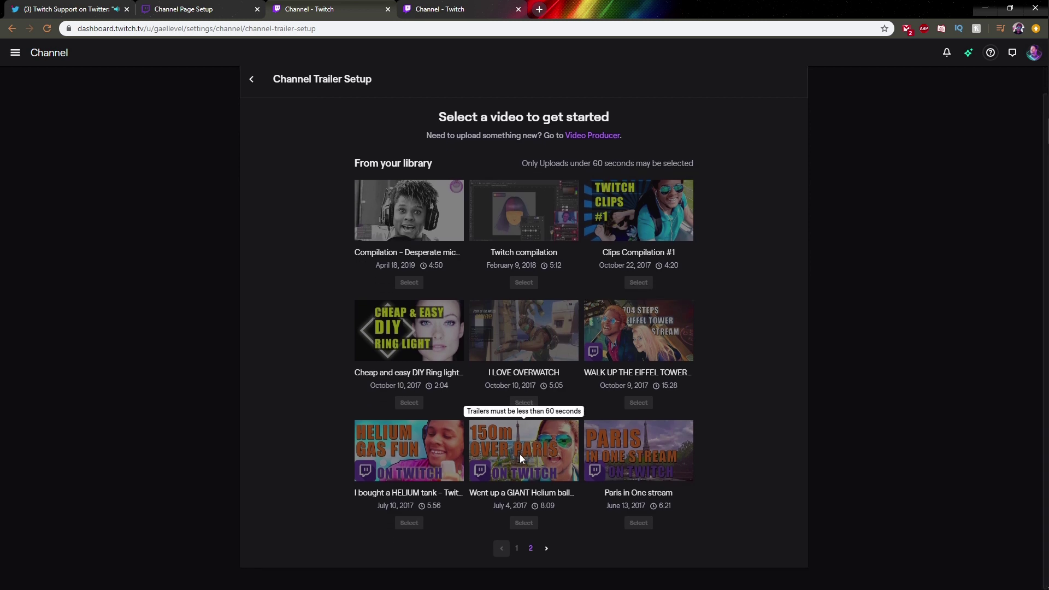
pyautogui.click(178, 11)
pyautogui.scroll(-6, 164, 355)
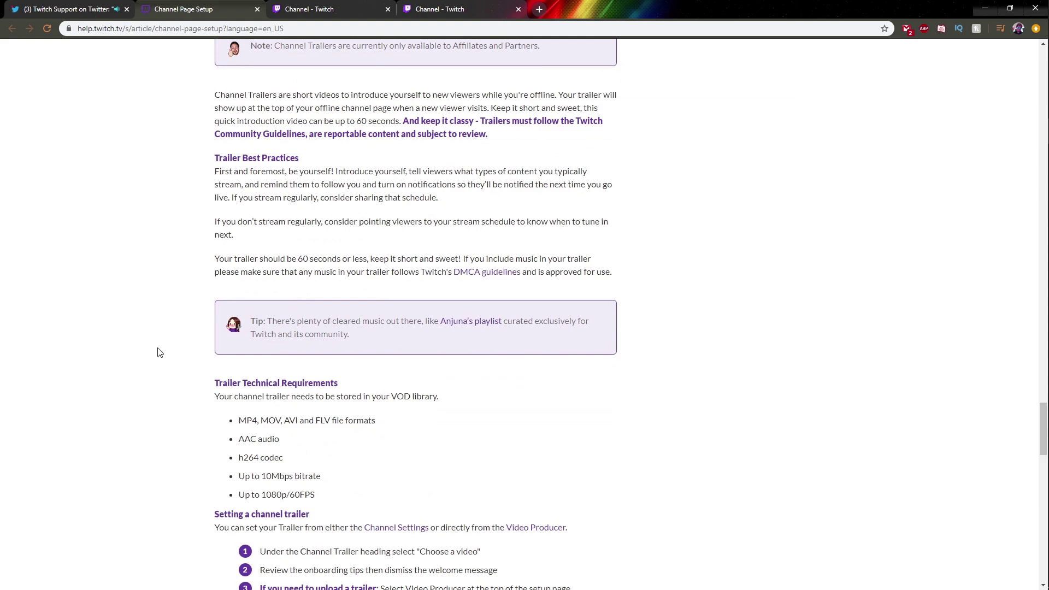
pyautogui.click(314, 9)
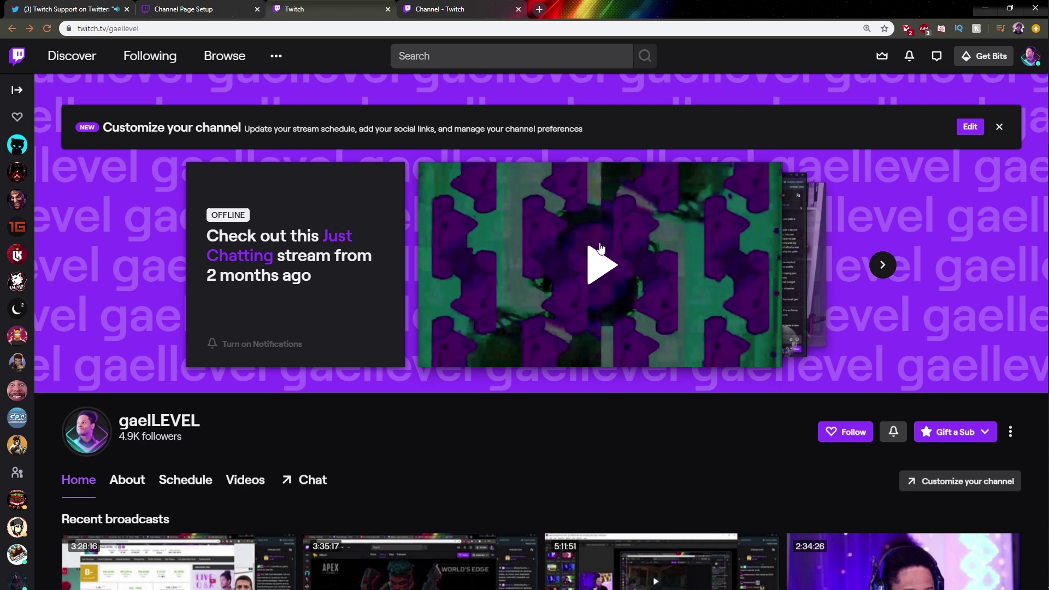
# Advance the gaelLEVEL featured carousel twice to the introduction trailer card, then scroll the page
pyautogui.click(882, 266)
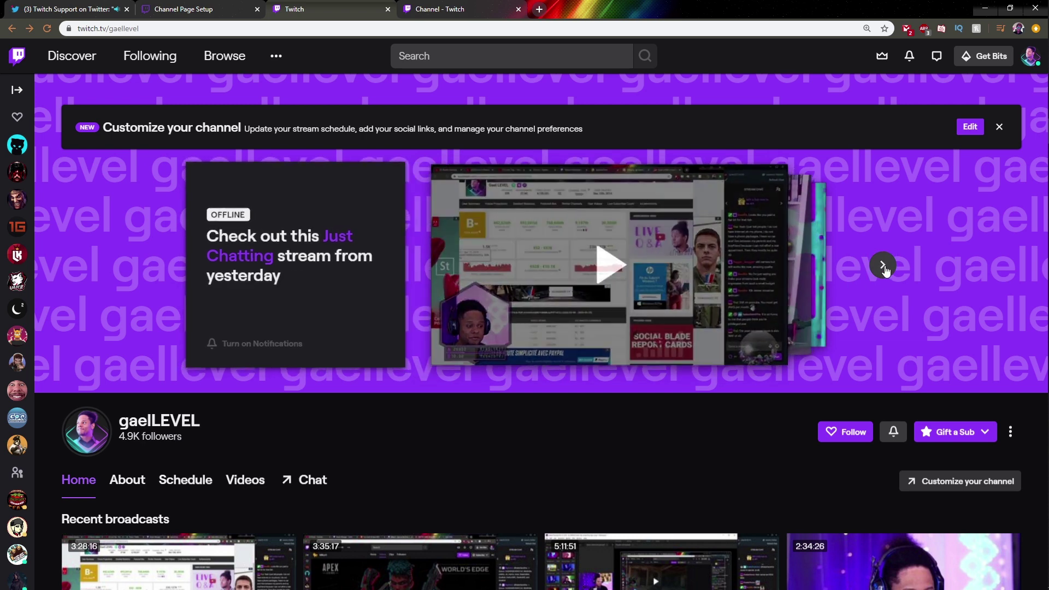
pyautogui.click(884, 267)
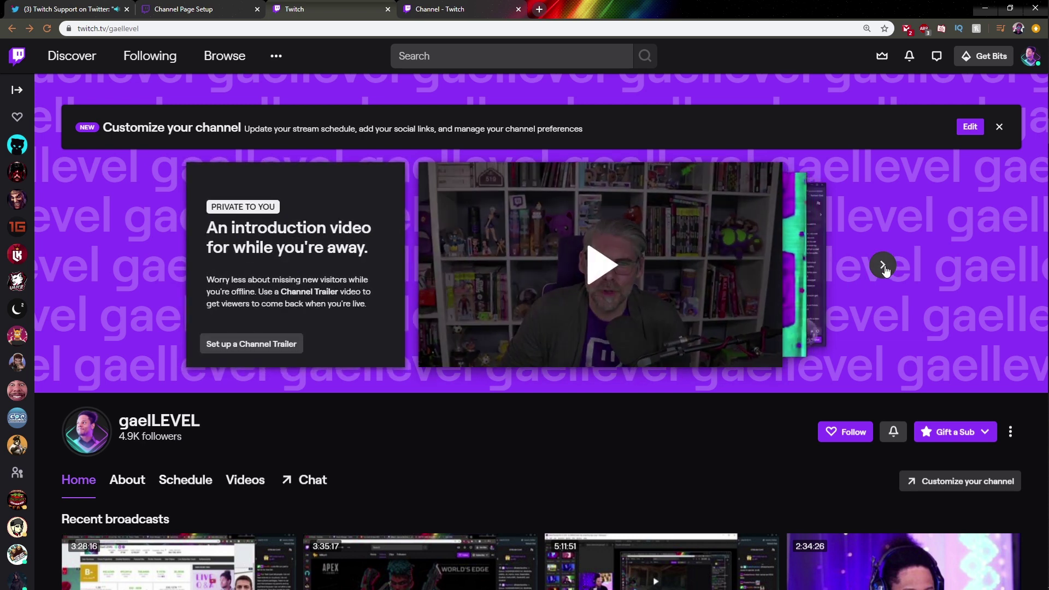
pyautogui.scroll(-1, 397, 539)
pyautogui.scroll(-5, 397, 539)
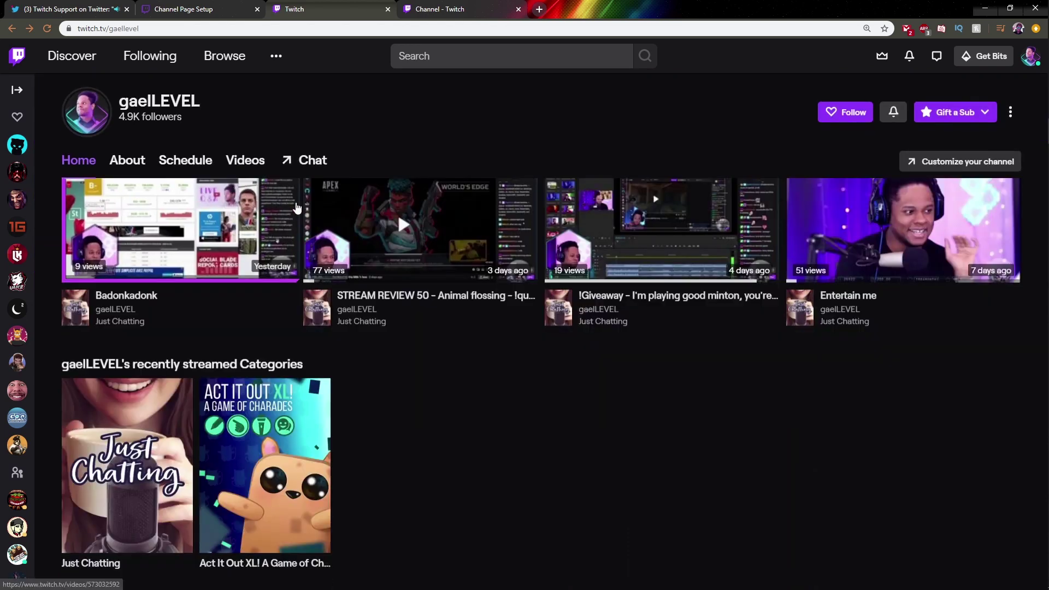
pyautogui.scroll(1, 76, 133)
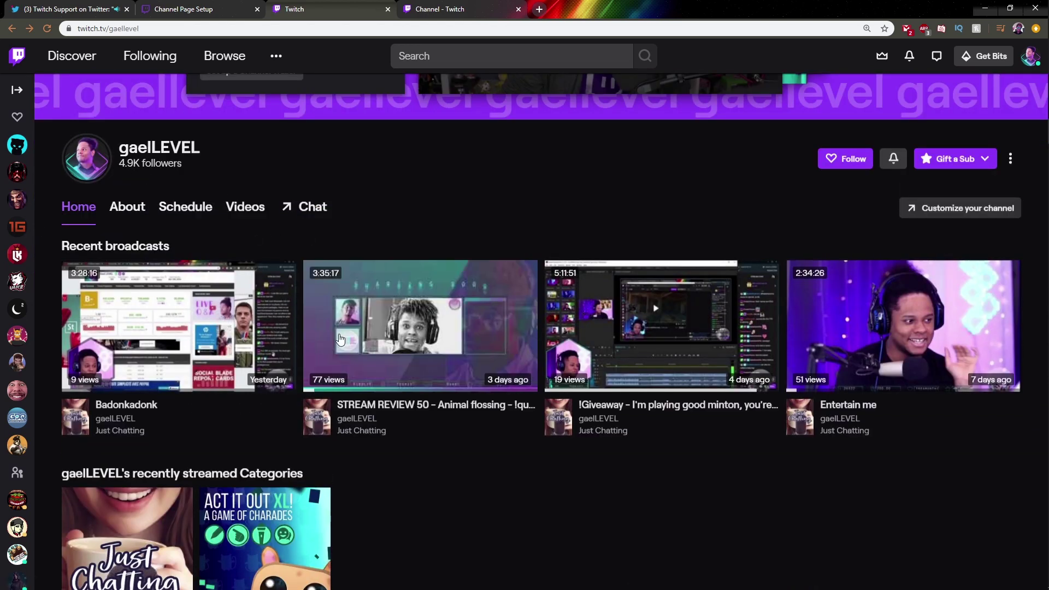
pyautogui.scroll(-4, 383, 317)
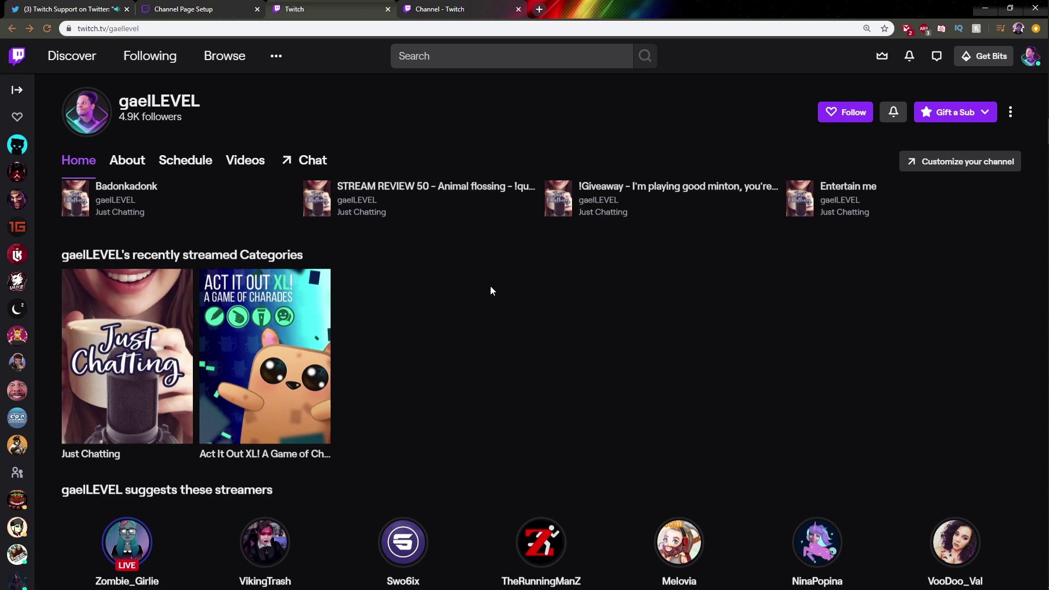
pyautogui.scroll(-3, 491, 290)
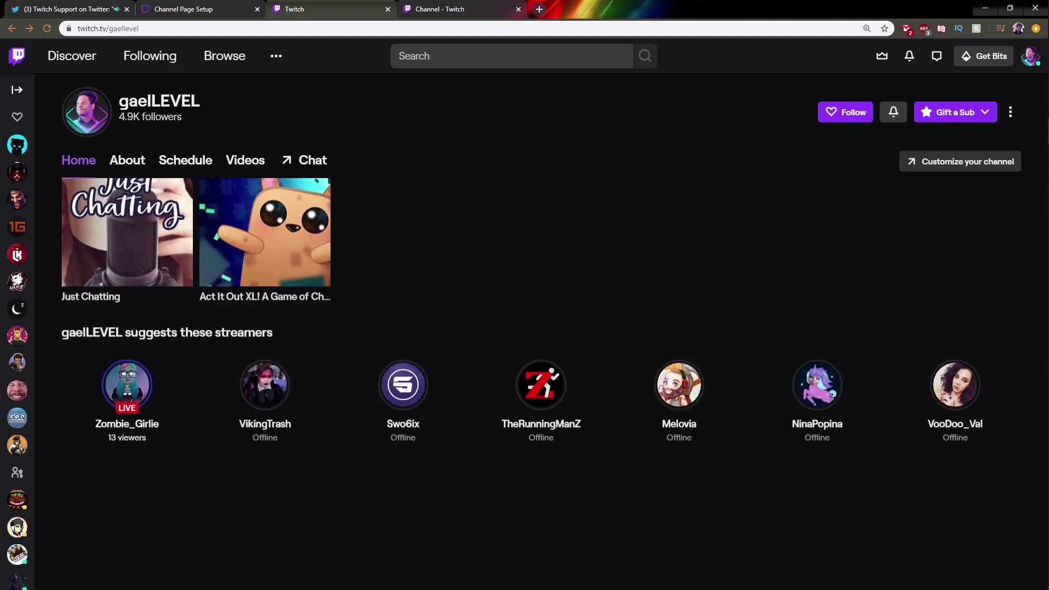
pyautogui.moveTo(182, 333); pyautogui.dragTo(269, 334)
pyautogui.scroll(7, 129, 230)
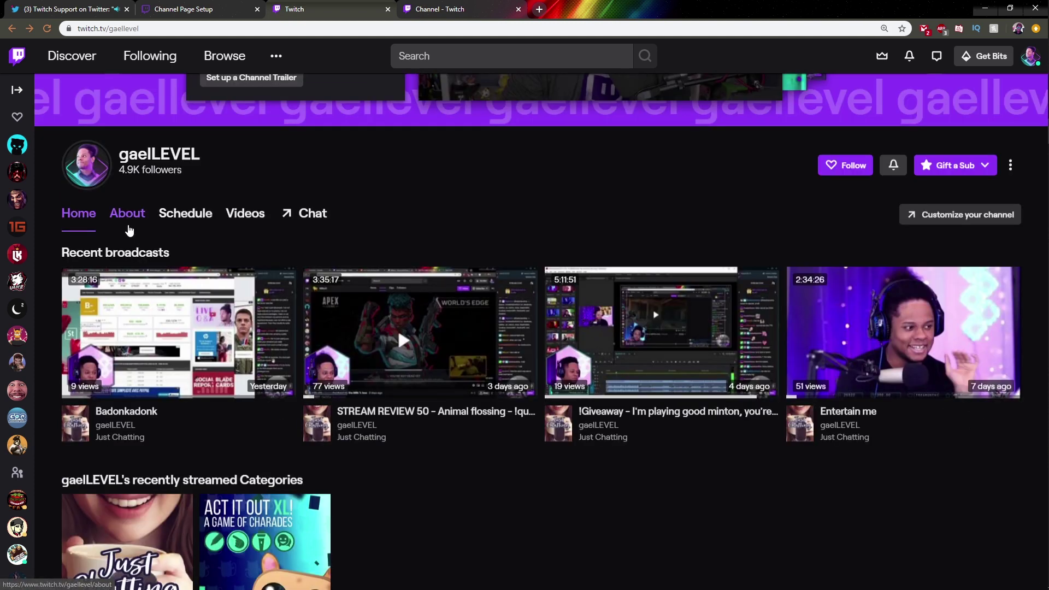
# Open the channel's About page, highlight the bio, and scroll through the social links and panels
pyautogui.click(127, 217)
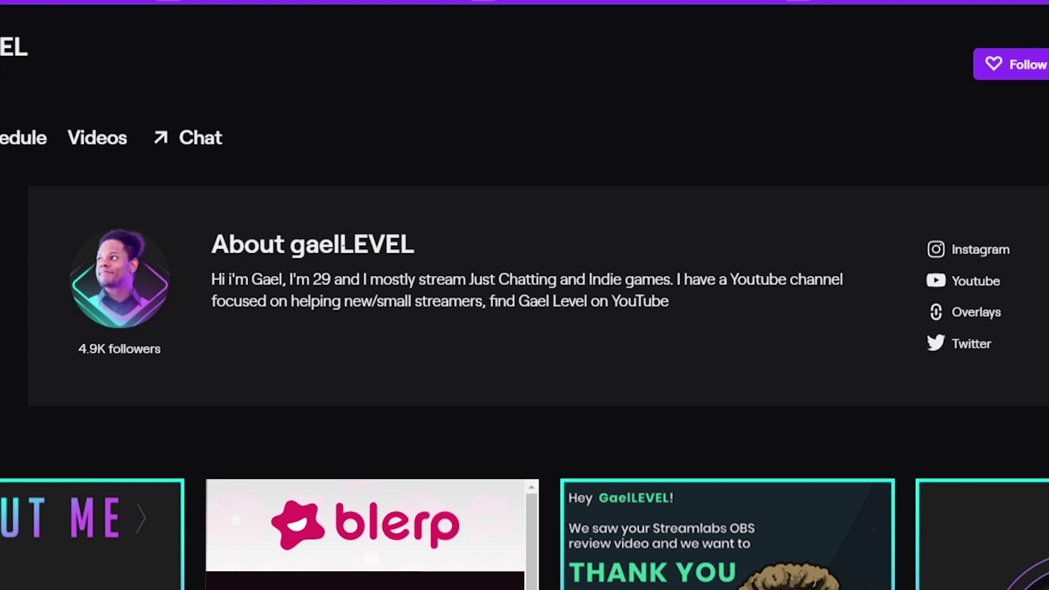
pyautogui.moveTo(218, 279); pyautogui.dragTo(680, 327)
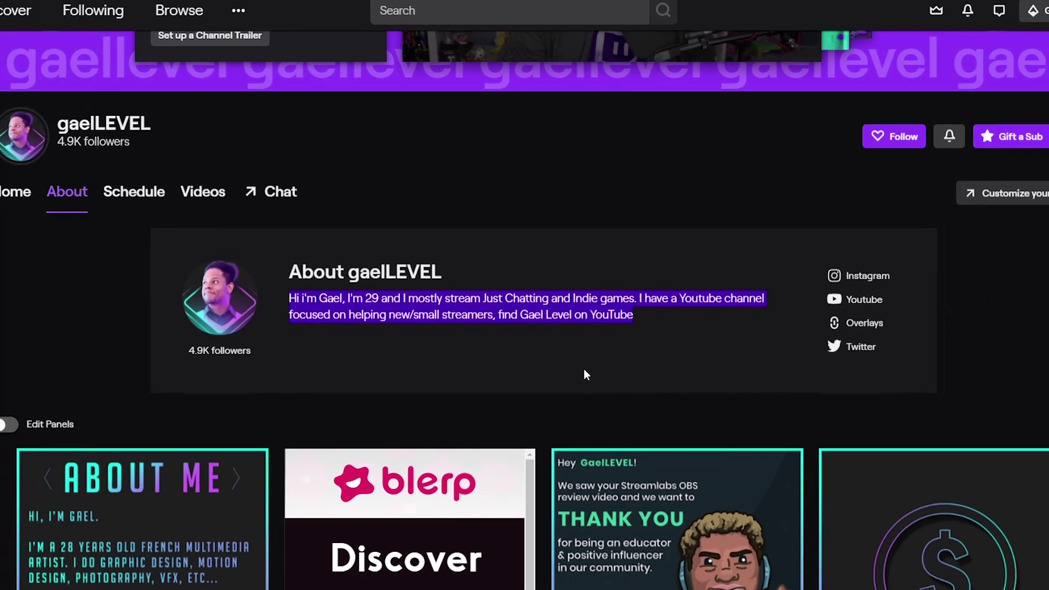
pyautogui.scroll(-2, 539, 343)
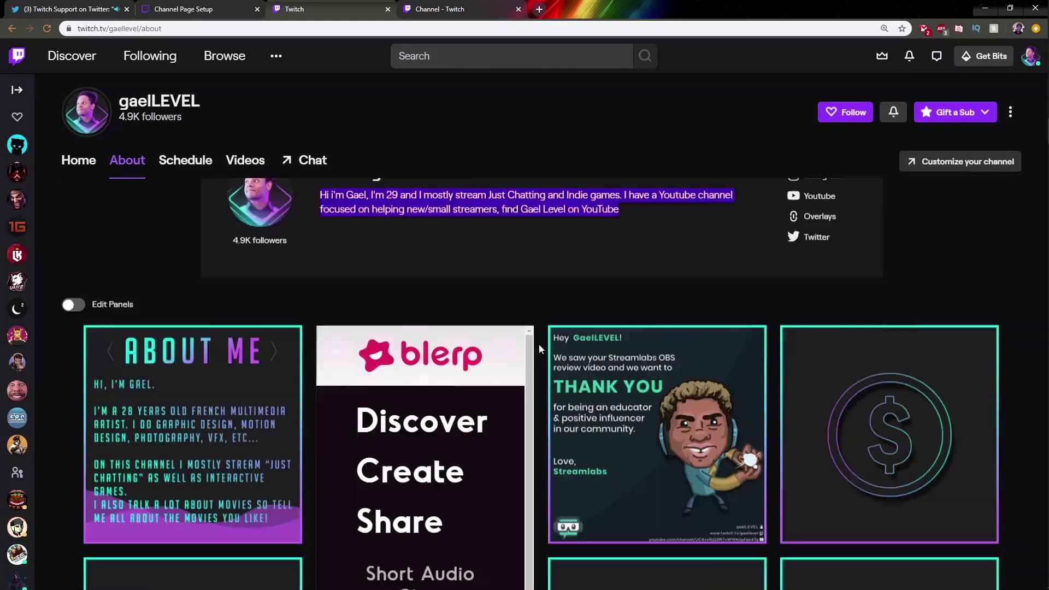
pyautogui.scroll(-1, 539, 343)
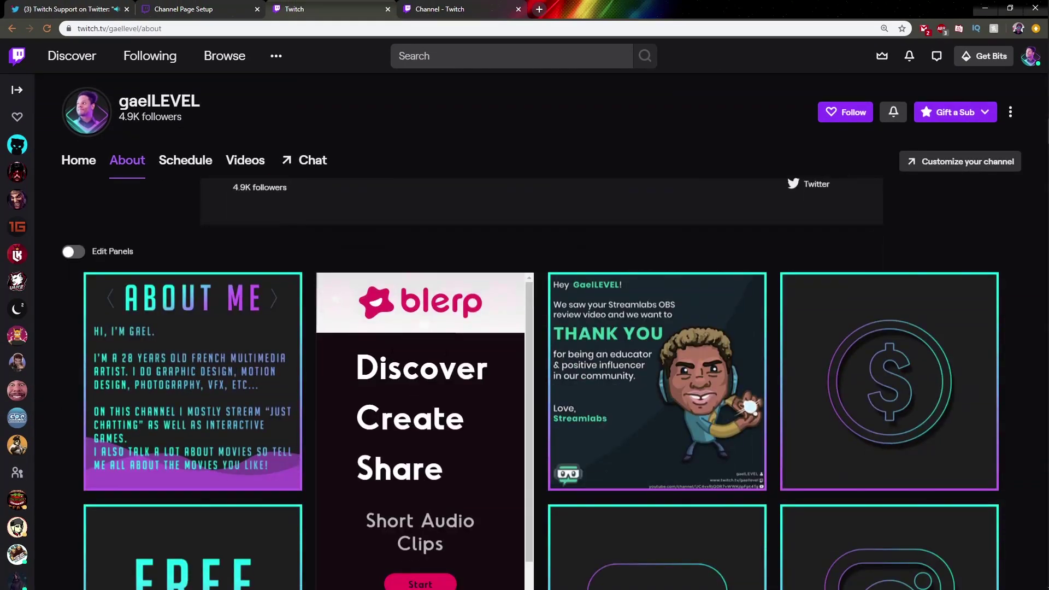
pyautogui.scroll(-2, 751, 306)
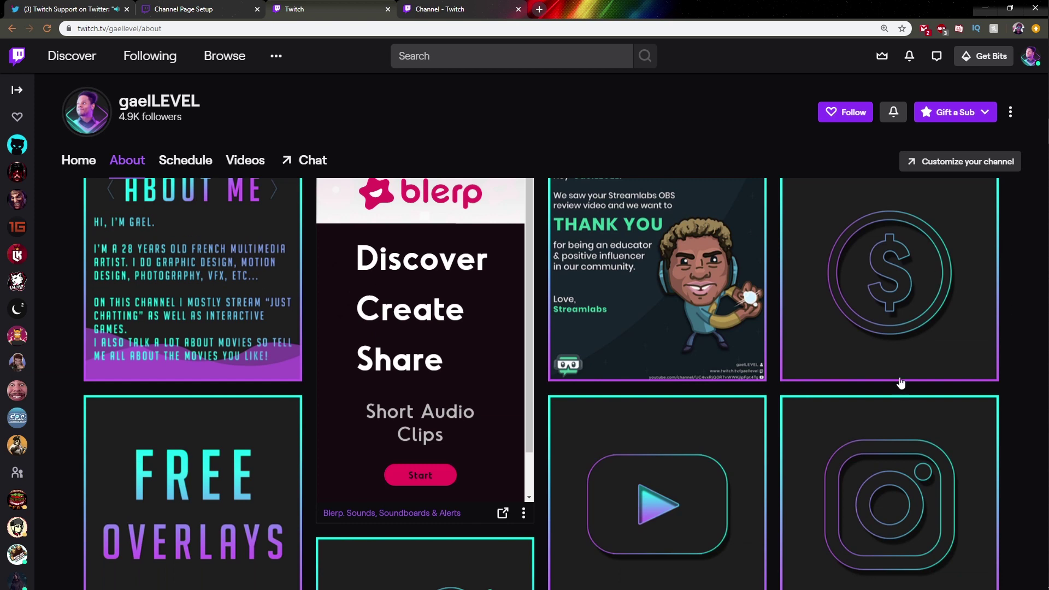
pyautogui.scroll(-3, 670, 490)
pyautogui.scroll(7, 301, 259)
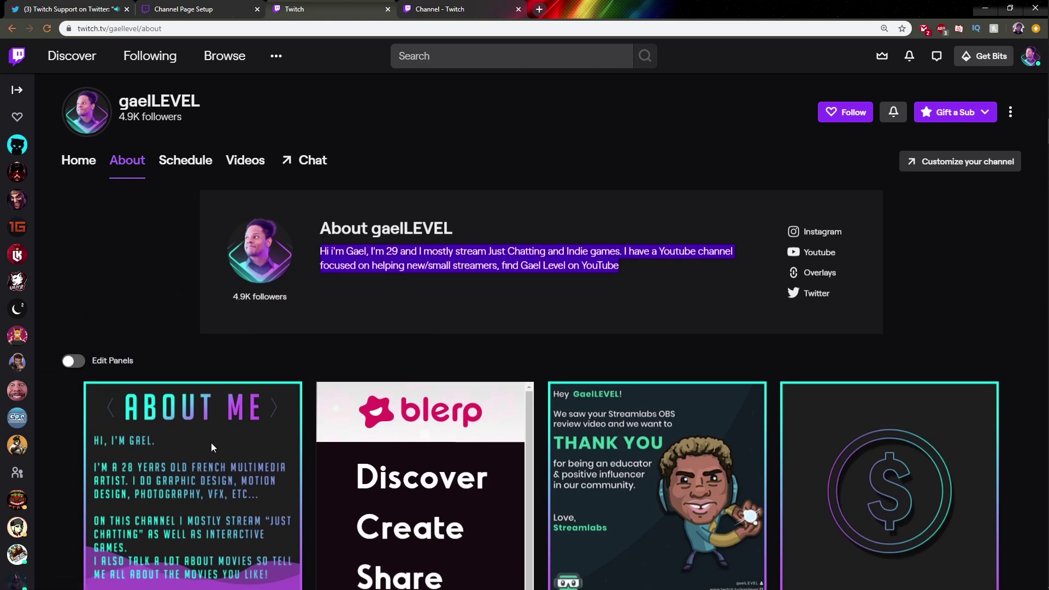
pyautogui.scroll(-2, 213, 443)
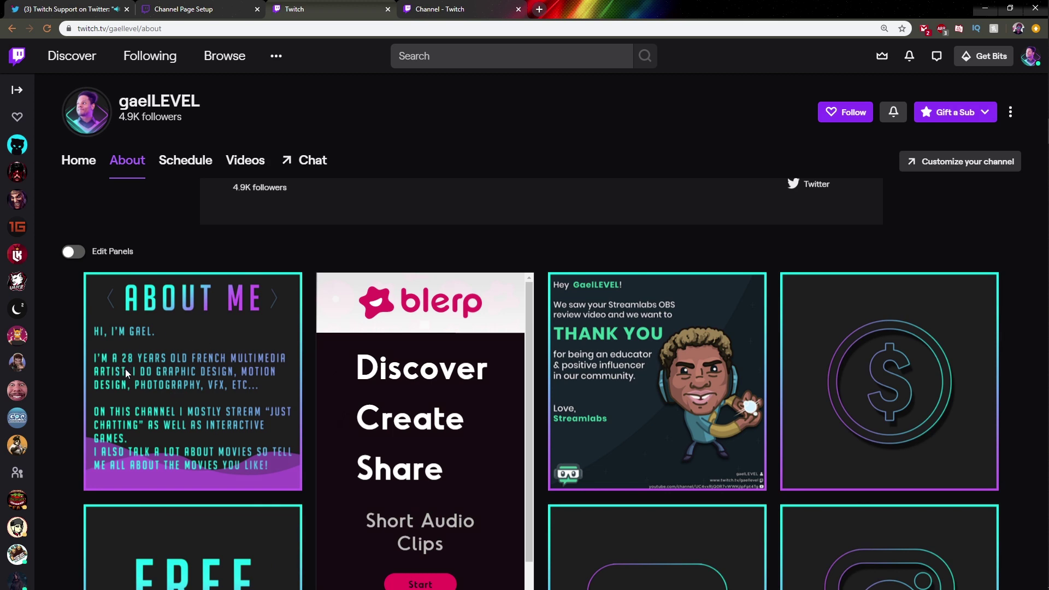
pyautogui.scroll(2, 128, 370)
pyautogui.scroll(-5, 888, 548)
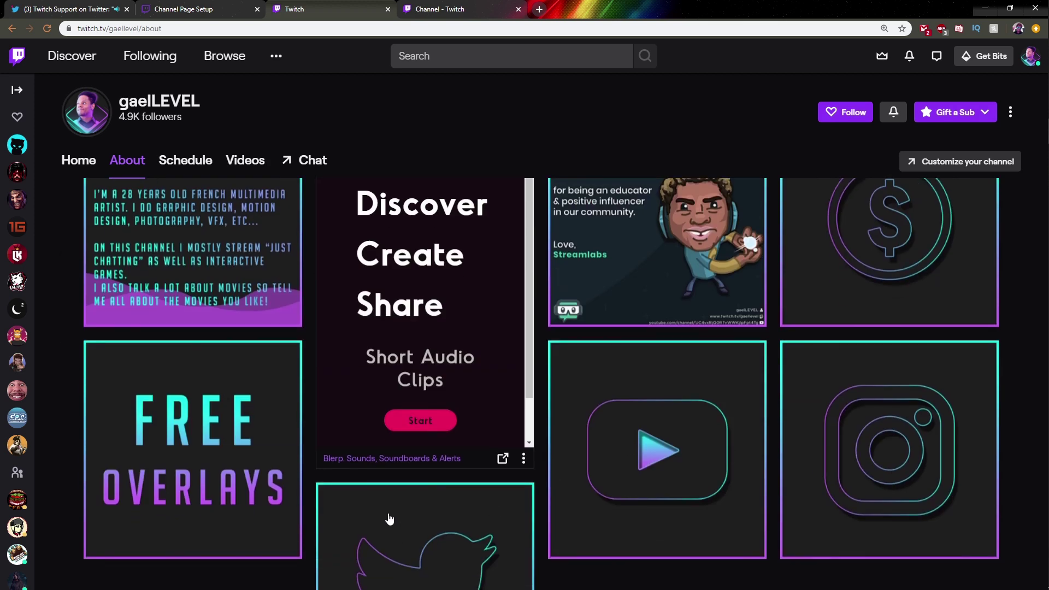
pyautogui.scroll(7, 132, 485)
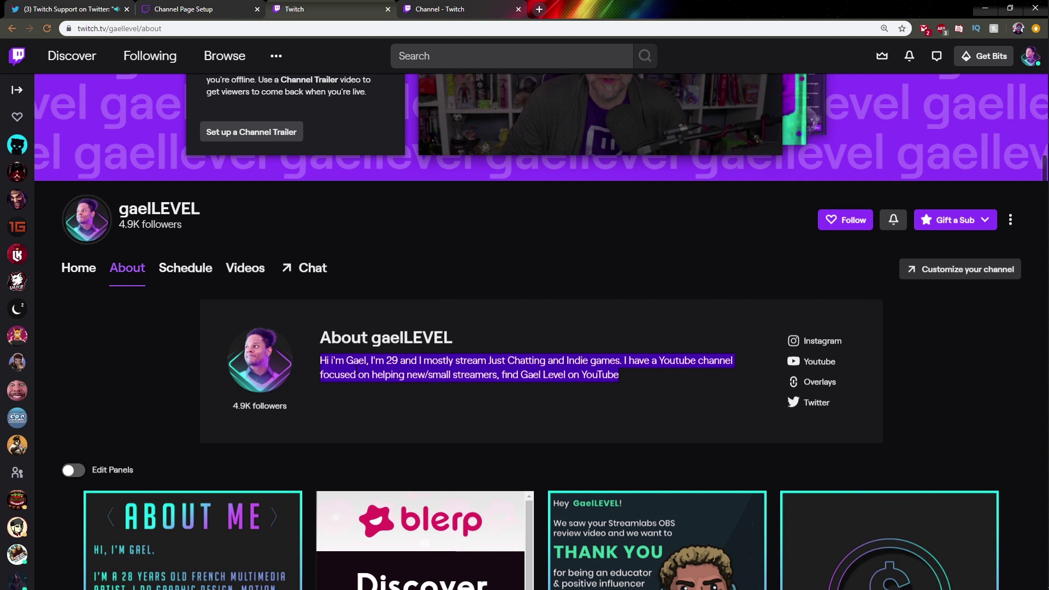
# Clear the highlight and select the bio paragraph again, scrolling around it
pyautogui.click(214, 378)
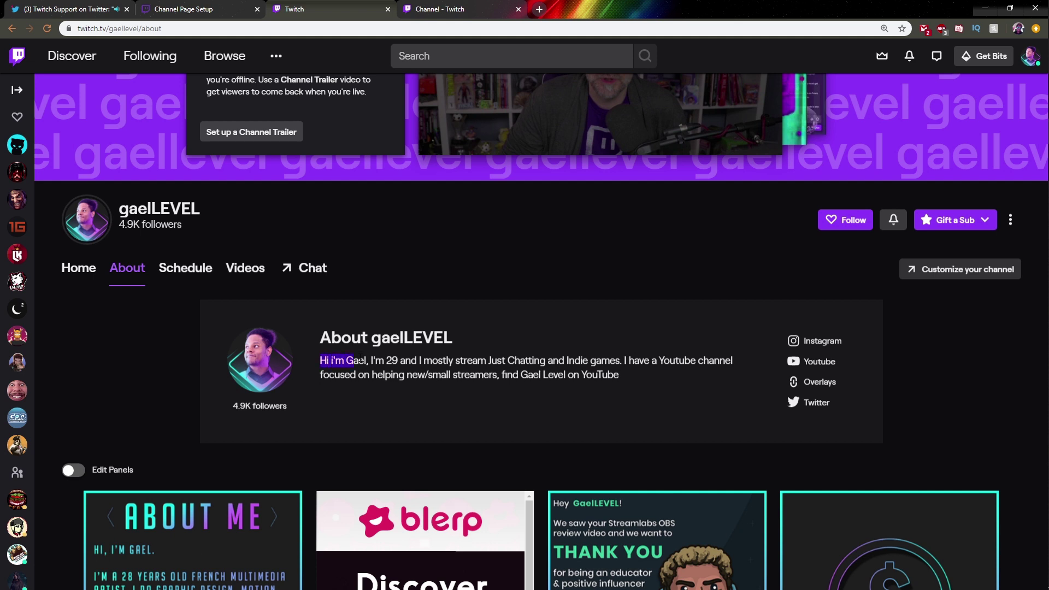
pyautogui.moveTo(359, 361); pyautogui.dragTo(614, 374)
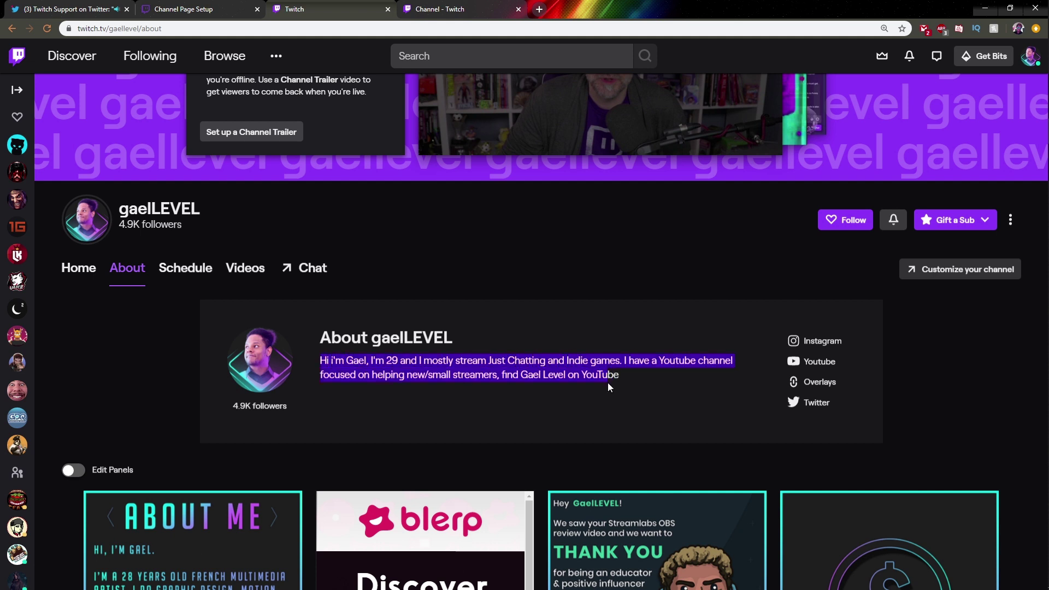
pyautogui.scroll(-5, 296, 339)
pyautogui.scroll(4, 296, 339)
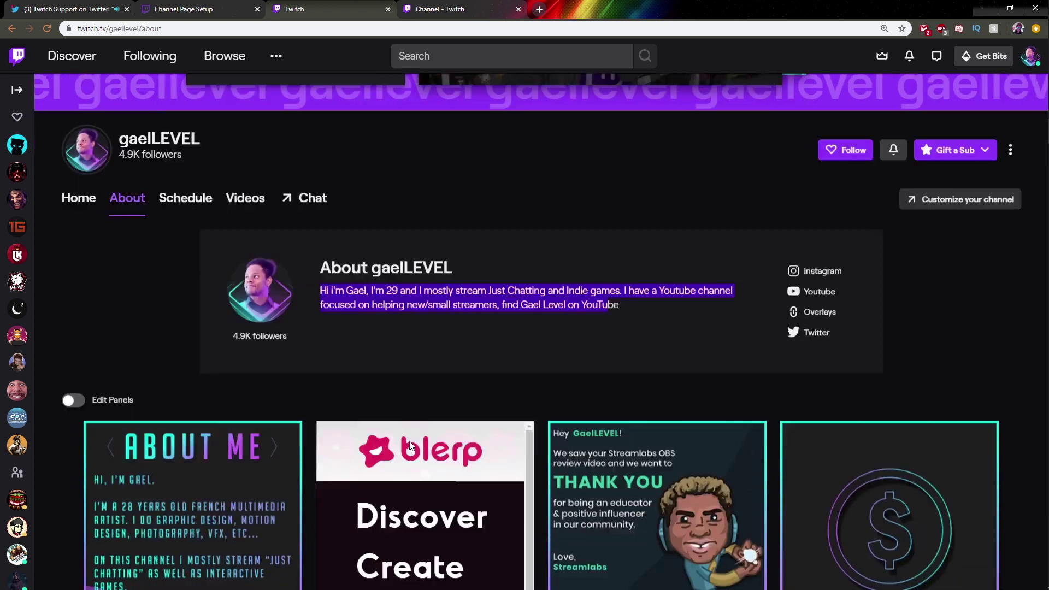
pyautogui.scroll(-2, 380, 424)
pyautogui.scroll(4, 379, 424)
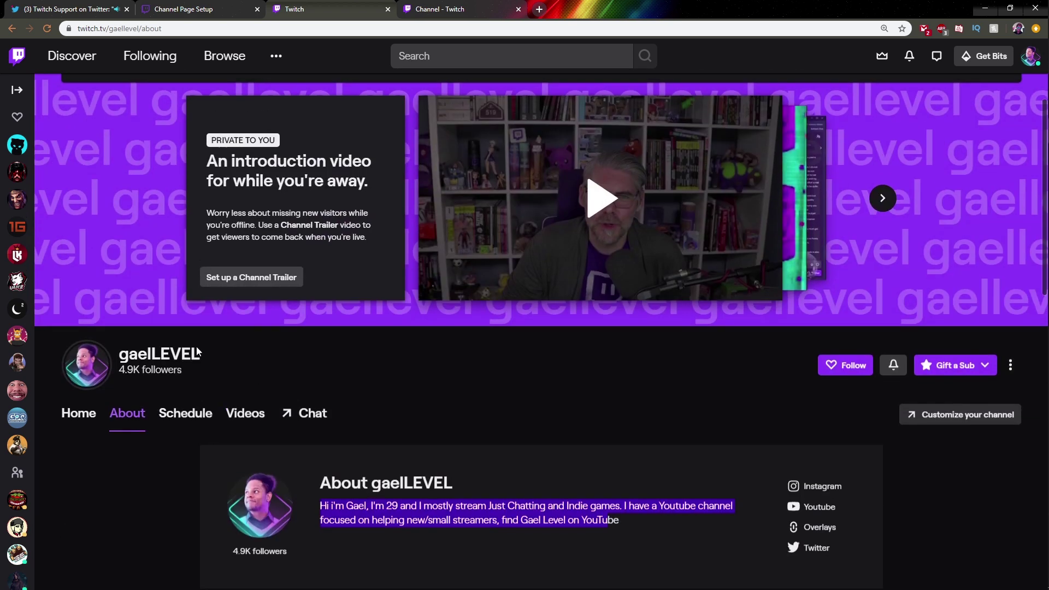
# Check the weekly schedule grid for the Friday 8:00 PM–11:00 PM Just Chatting stream
pyautogui.click(173, 419)
pyautogui.scroll(-2, 173, 418)
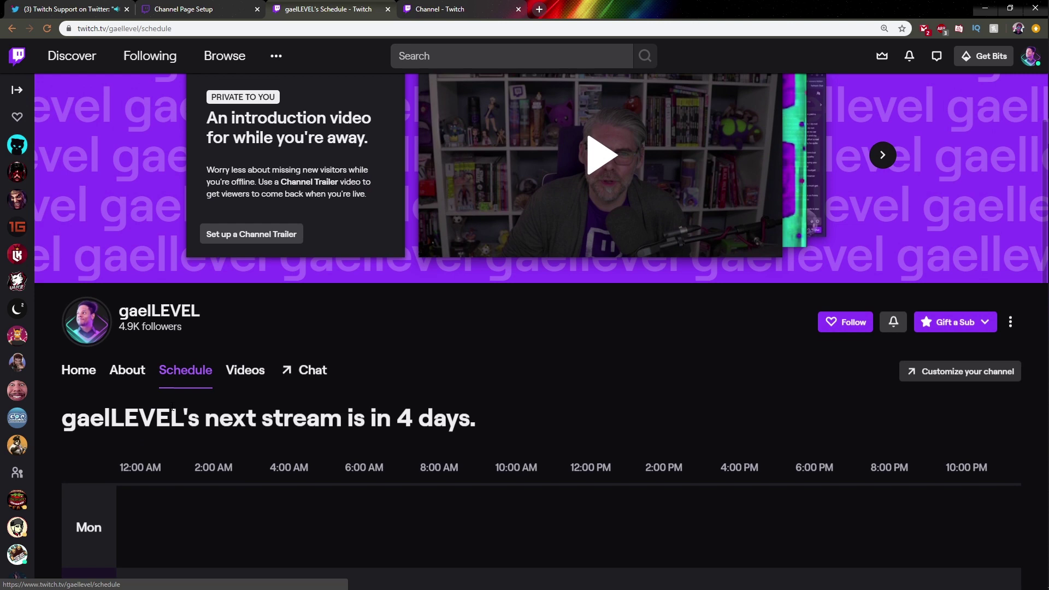
pyautogui.scroll(-5, 176, 391)
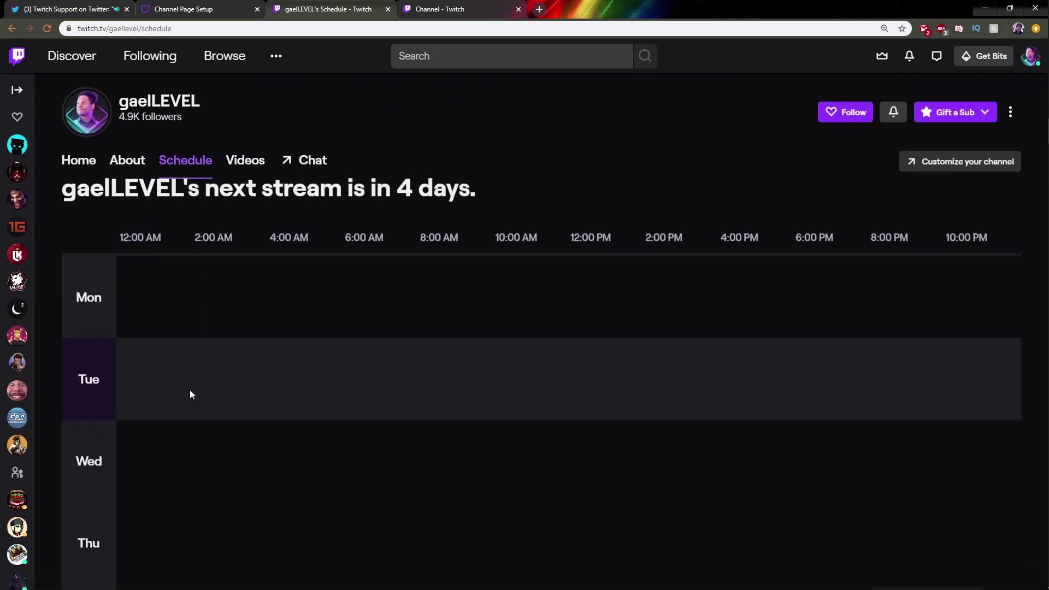
pyautogui.scroll(3, 189, 390)
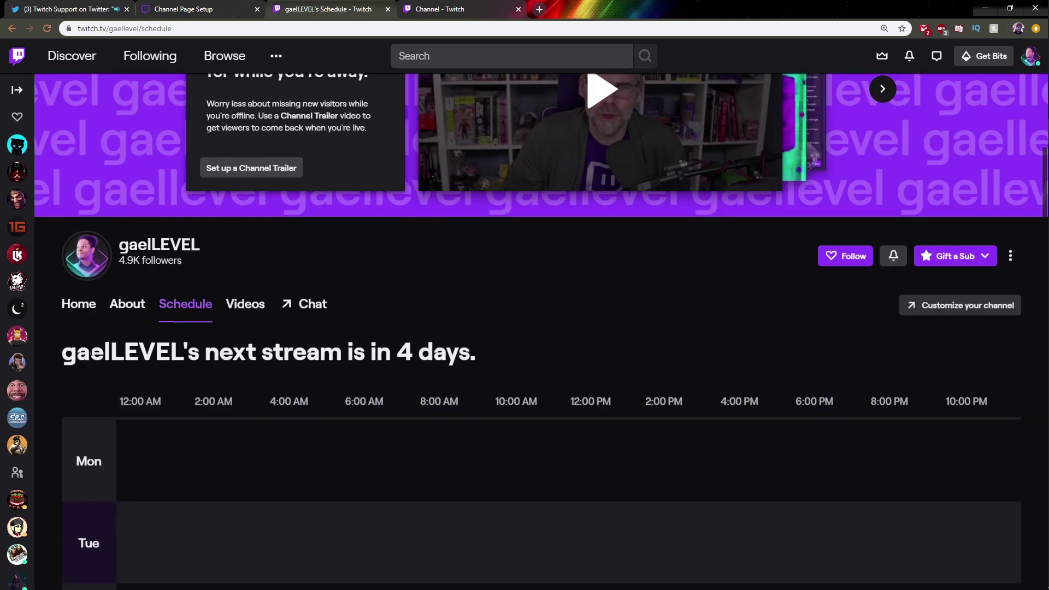
pyautogui.moveTo(217, 356); pyautogui.dragTo(464, 354)
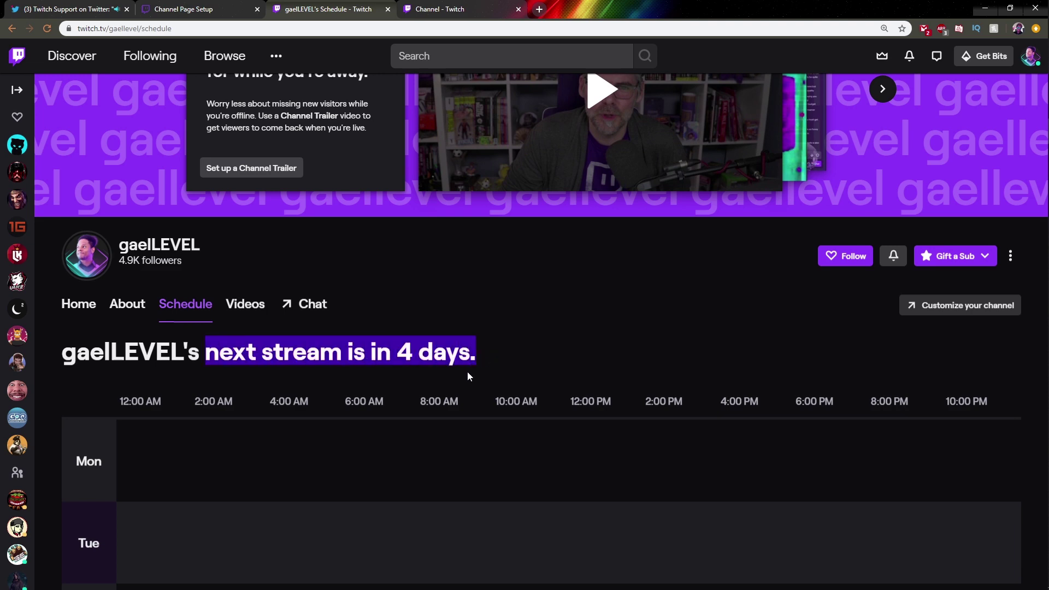
pyautogui.scroll(-6, 287, 536)
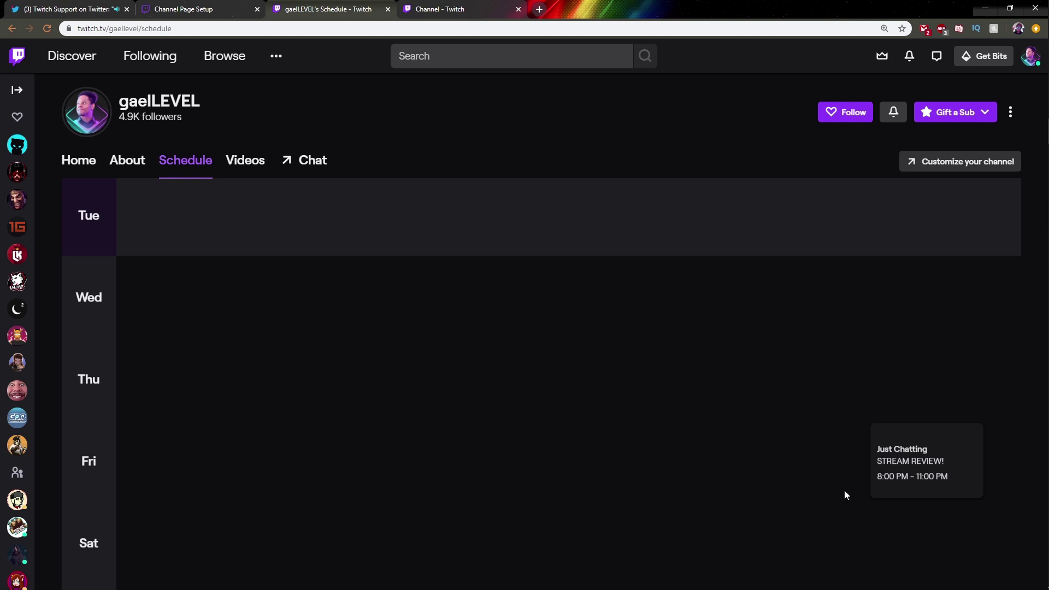
pyautogui.scroll(-4, 850, 469)
pyautogui.scroll(6, 848, 470)
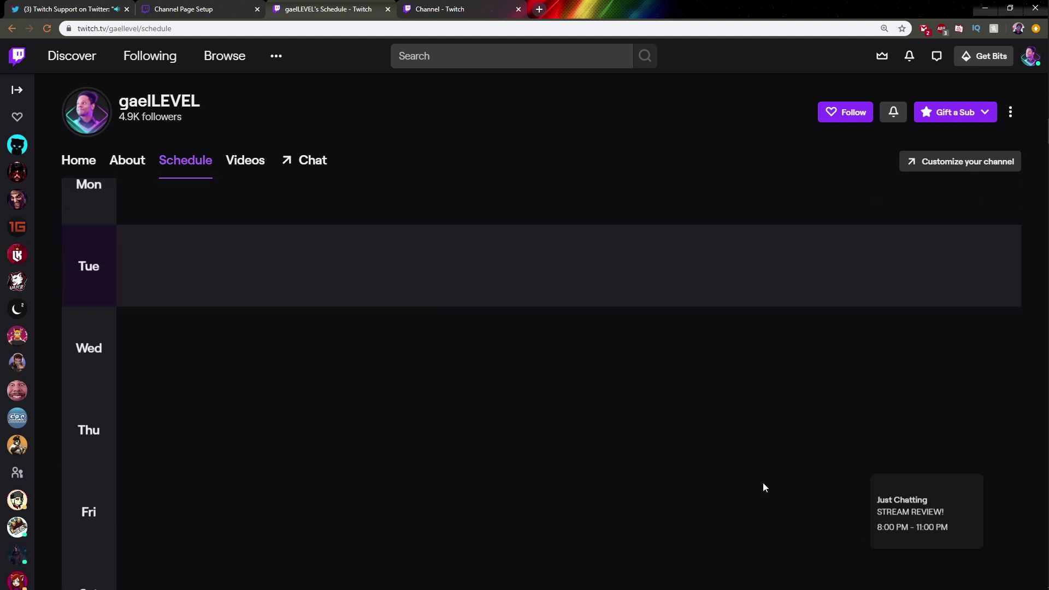
pyautogui.scroll(3, 662, 483)
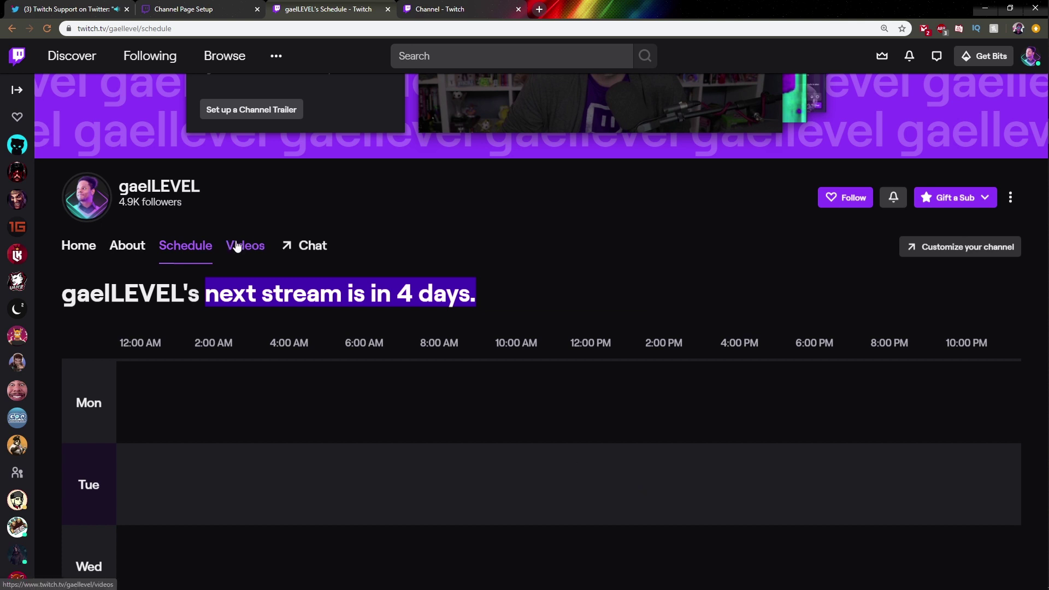
pyautogui.scroll(4, 589, 375)
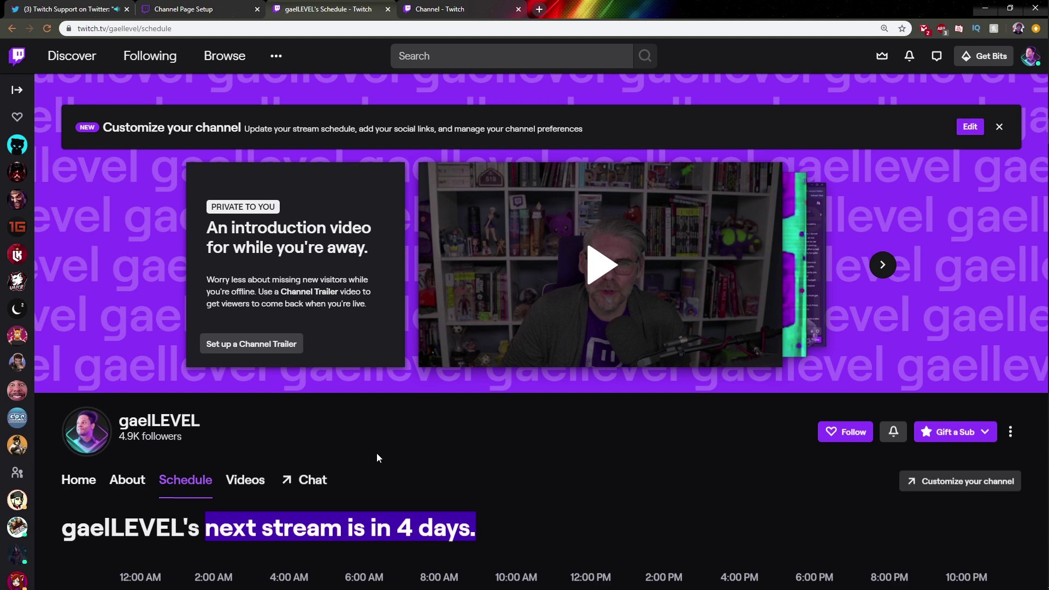
# Open the channel's Videos tab and scroll through past broadcasts, highlights, clips and all videos
pyautogui.scroll(-2, 493, 448)
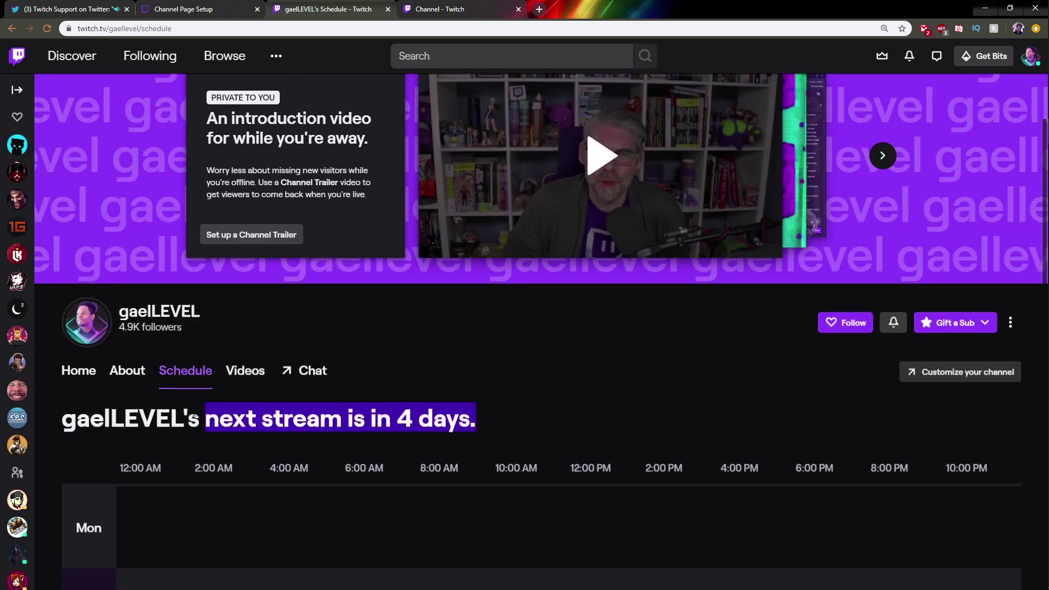
pyautogui.click(241, 371)
pyautogui.scroll(-4, 397, 421)
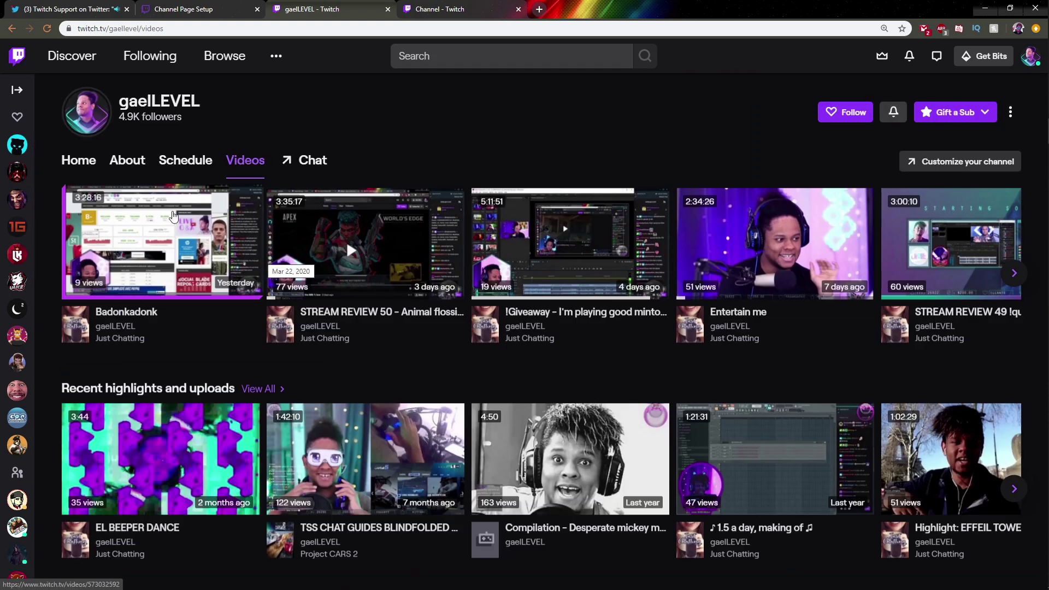
pyautogui.scroll(-5, 345, 323)
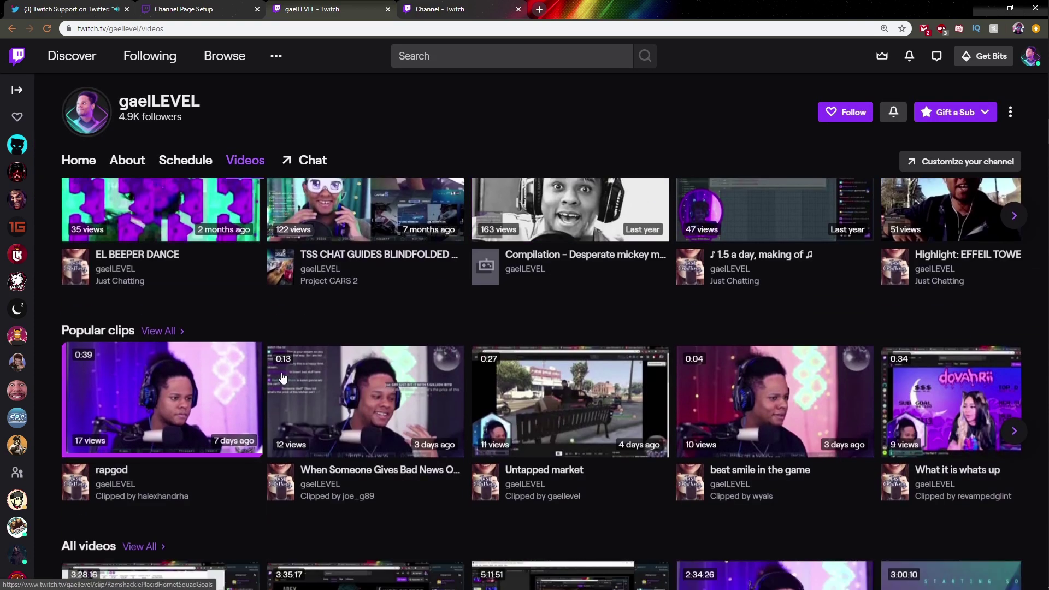
pyautogui.scroll(-5, 283, 377)
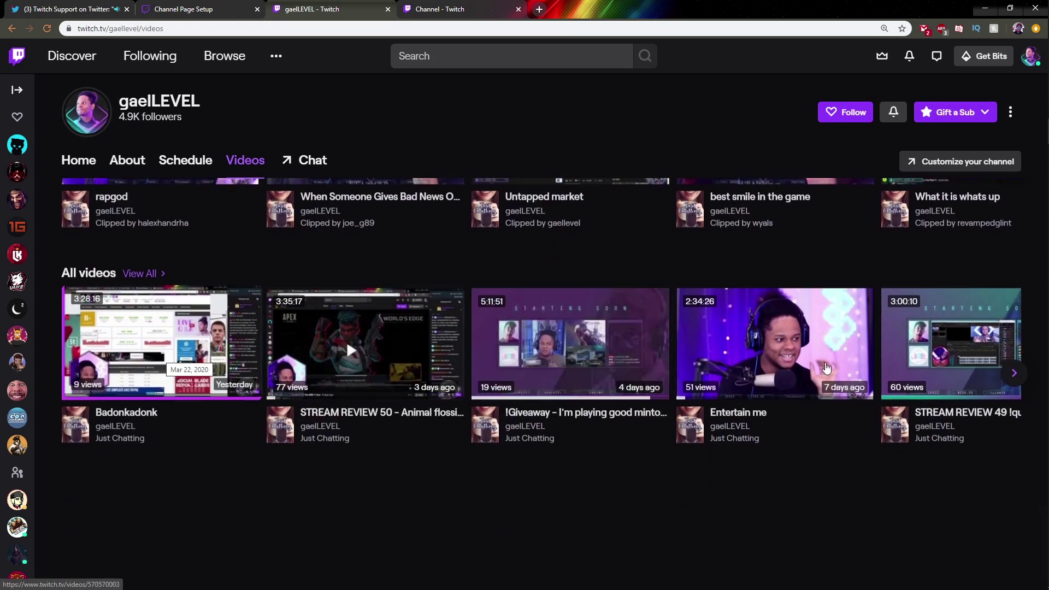
pyautogui.scroll(-3, 826, 369)
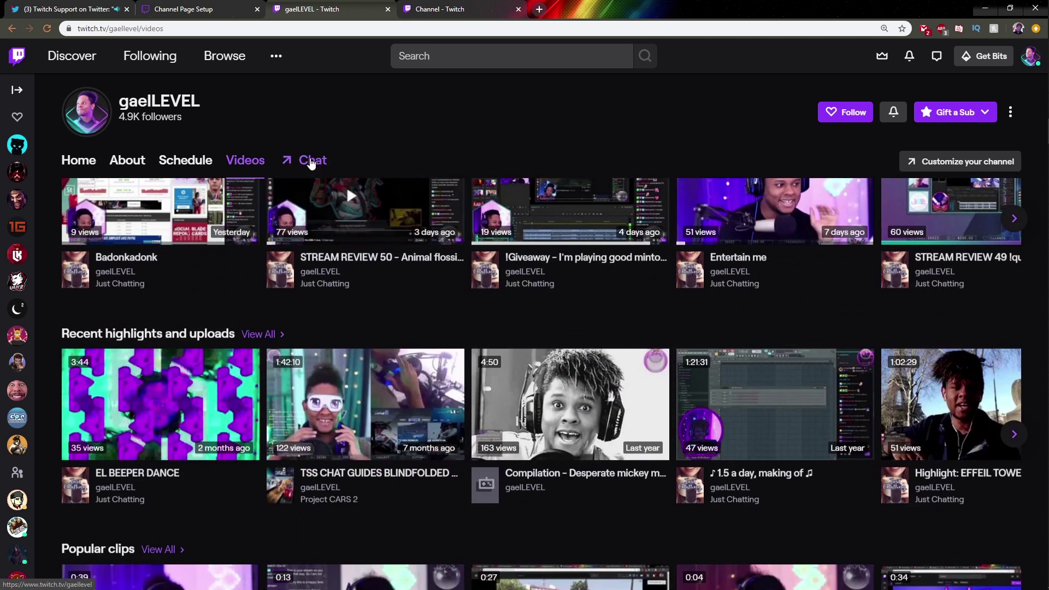
# Return to the channel page with player and chat, and scroll through its About links and panels
pyautogui.click(310, 162)
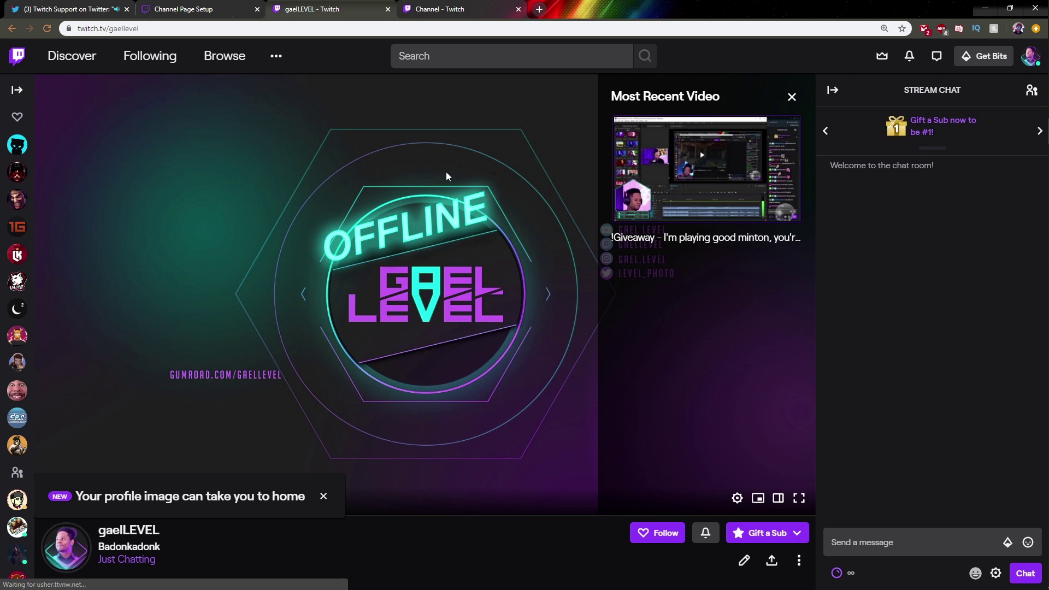
pyautogui.scroll(-6, 411, 258)
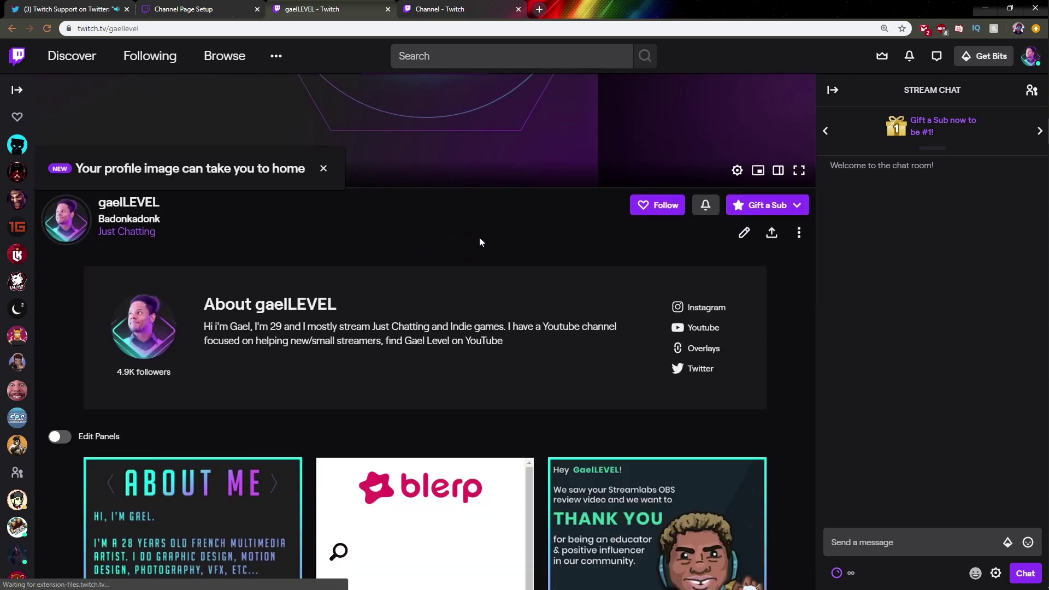
pyautogui.scroll(-3, 480, 241)
pyautogui.scroll(-10, 279, 278)
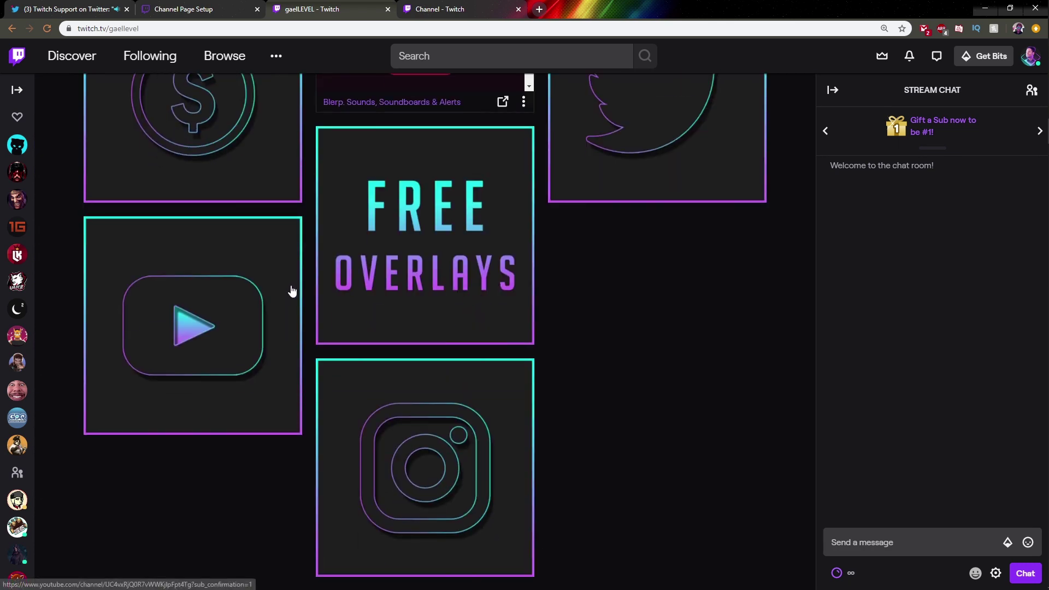
pyautogui.scroll(9, 292, 302)
pyautogui.scroll(5, 277, 310)
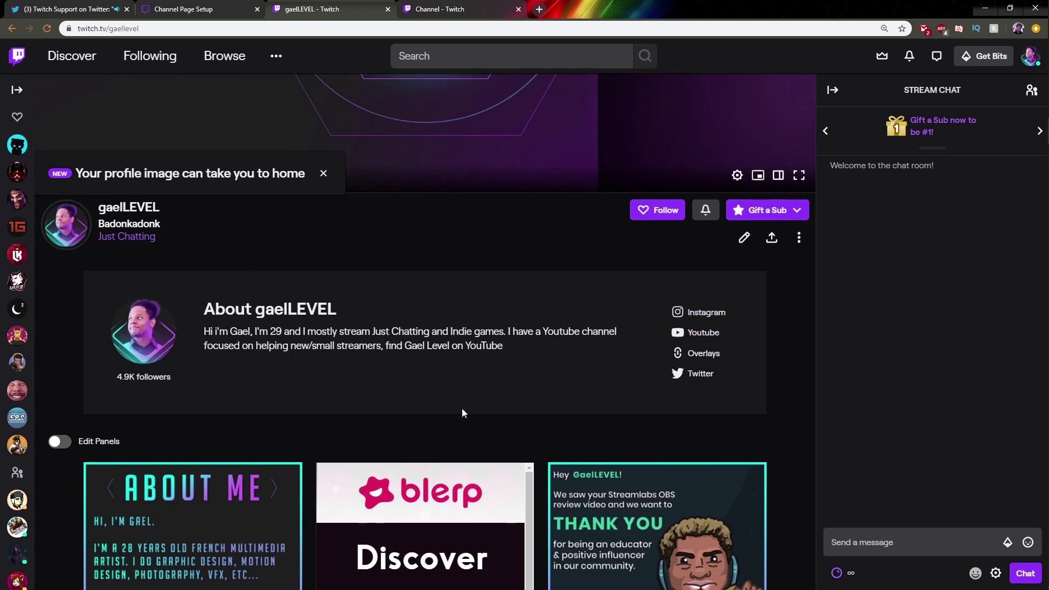
pyautogui.scroll(3, 381, 389)
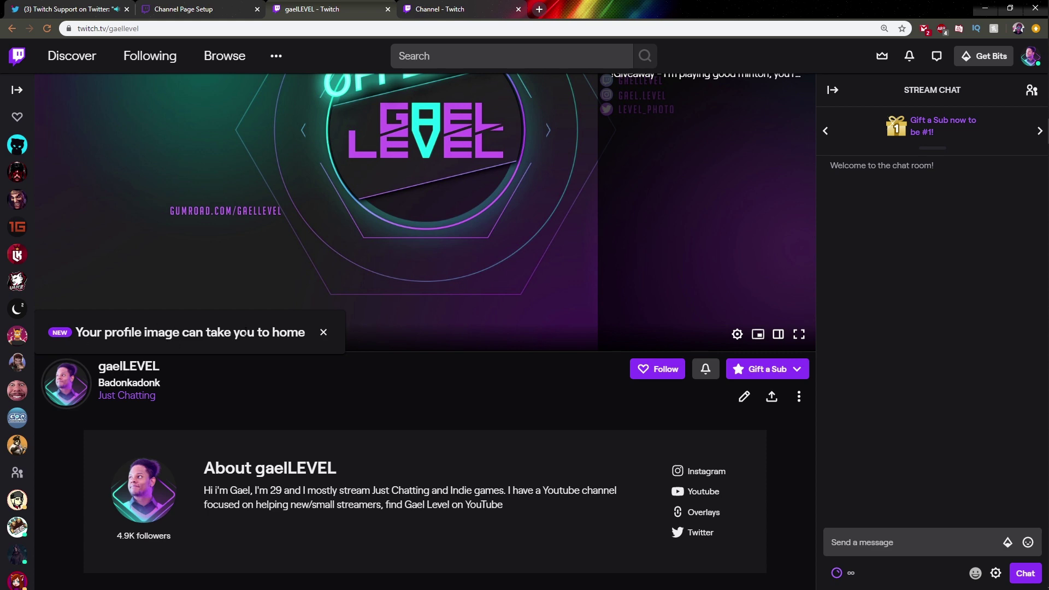
pyautogui.click(68, 386)
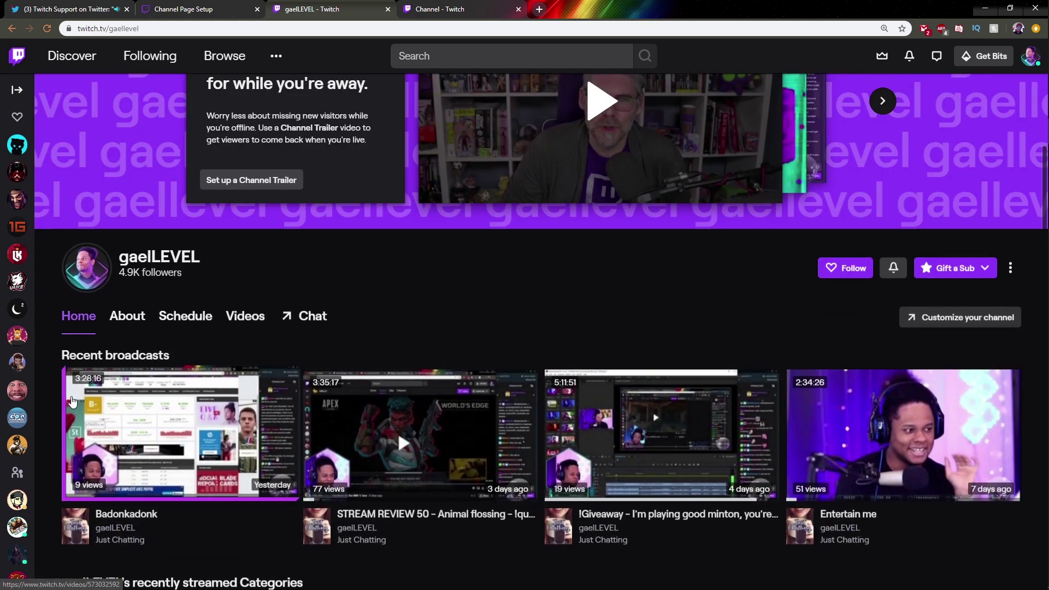
pyautogui.scroll(-3, 351, 283)
pyautogui.scroll(5, 339, 323)
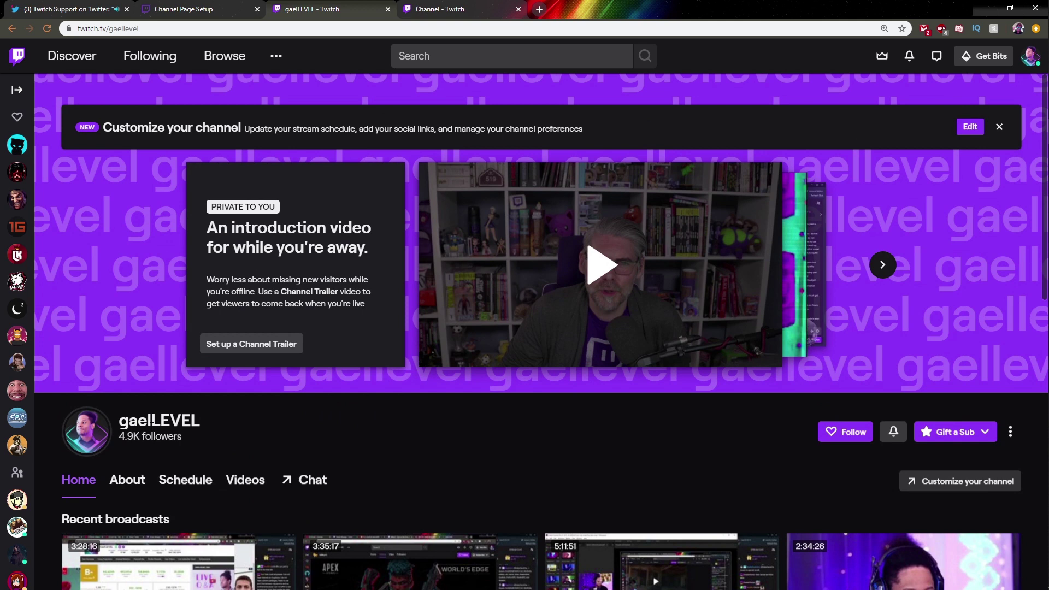
pyautogui.scroll(-1, 339, 323)
pyautogui.scroll(1, 542, 332)
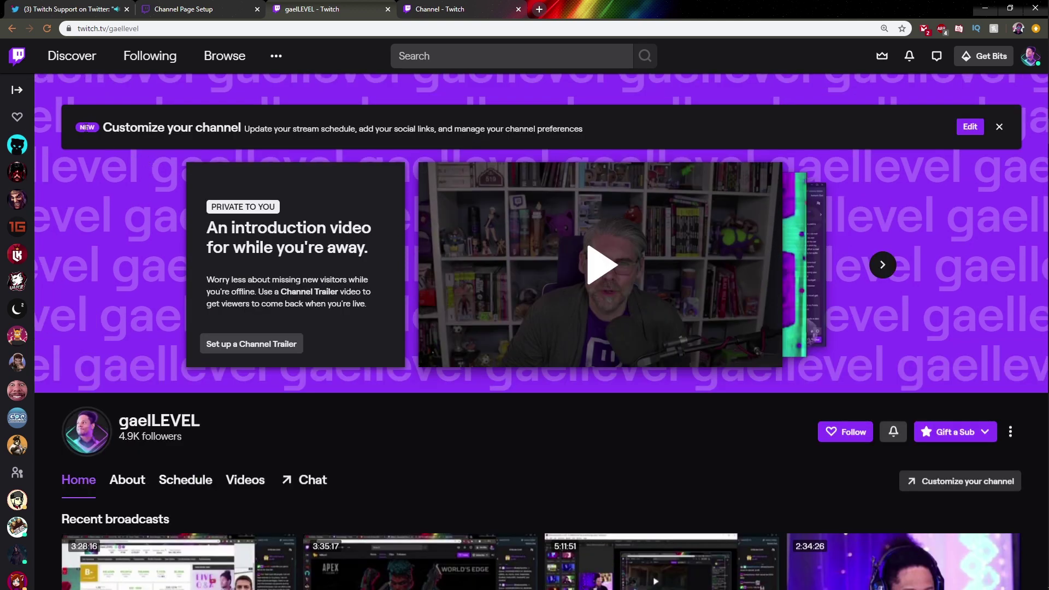
pyautogui.click(965, 126)
# Go from the account menu to Creator Dashboard, Preferences, Channel settings
pyautogui.click(1031, 60)
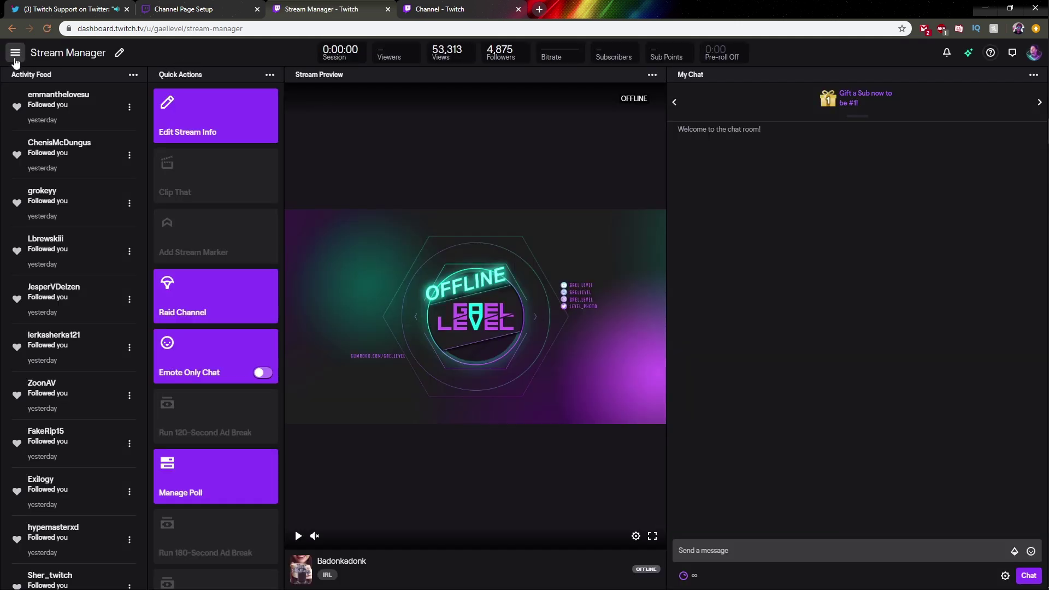
pyautogui.click(15, 59)
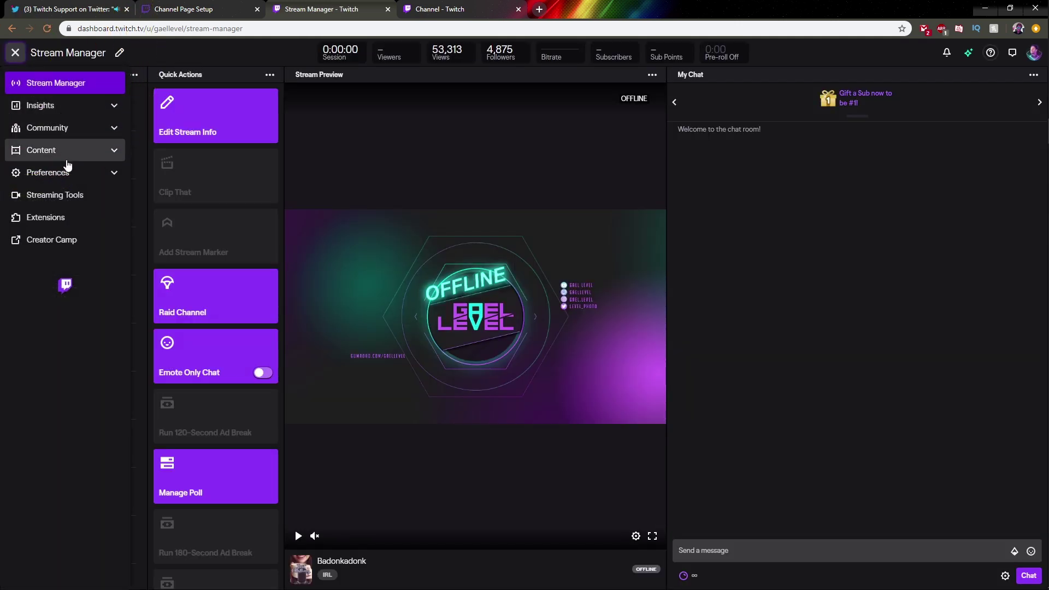
pyautogui.click(100, 174)
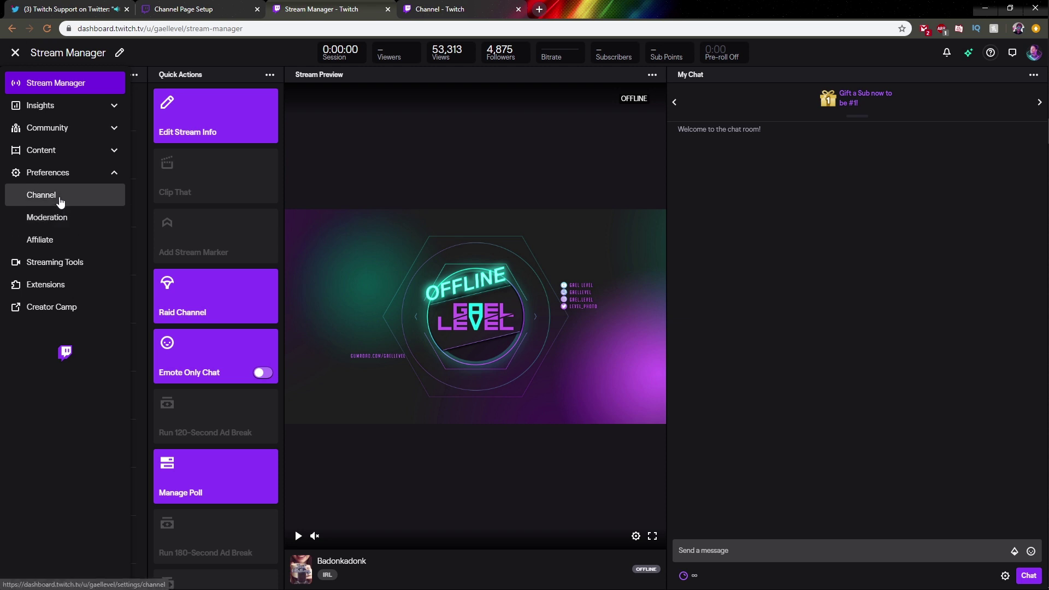
pyautogui.click(61, 201)
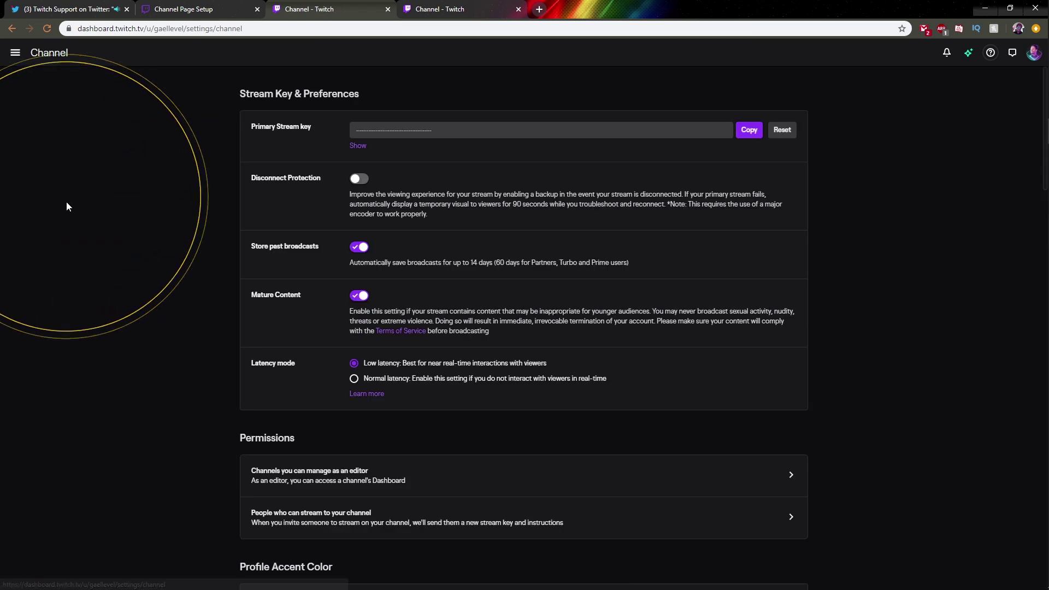
pyautogui.scroll(-1, 175, 189)
pyautogui.scroll(1, 175, 189)
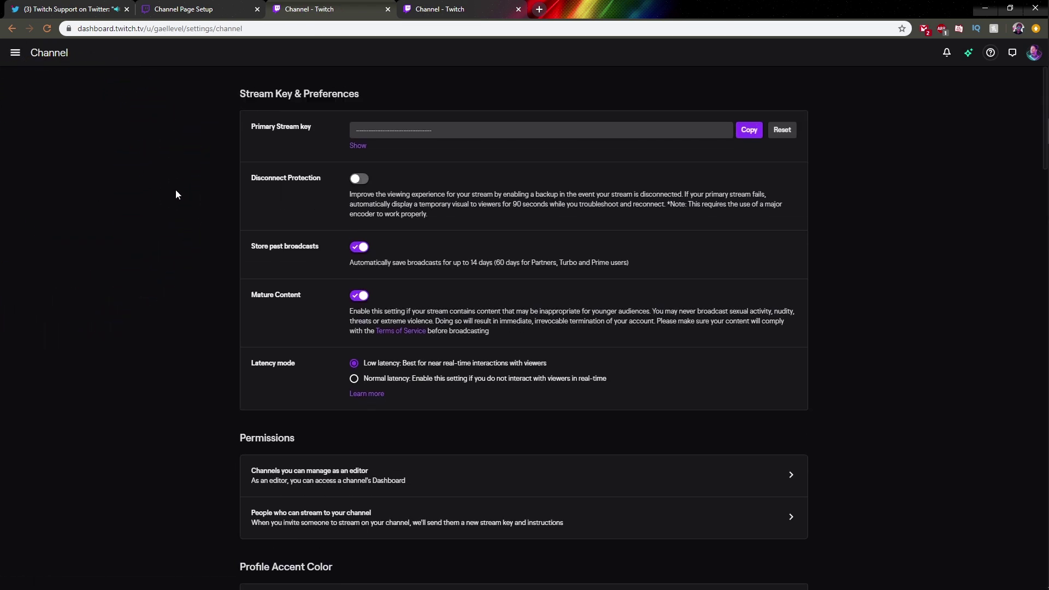
pyautogui.scroll(-8, 184, 189)
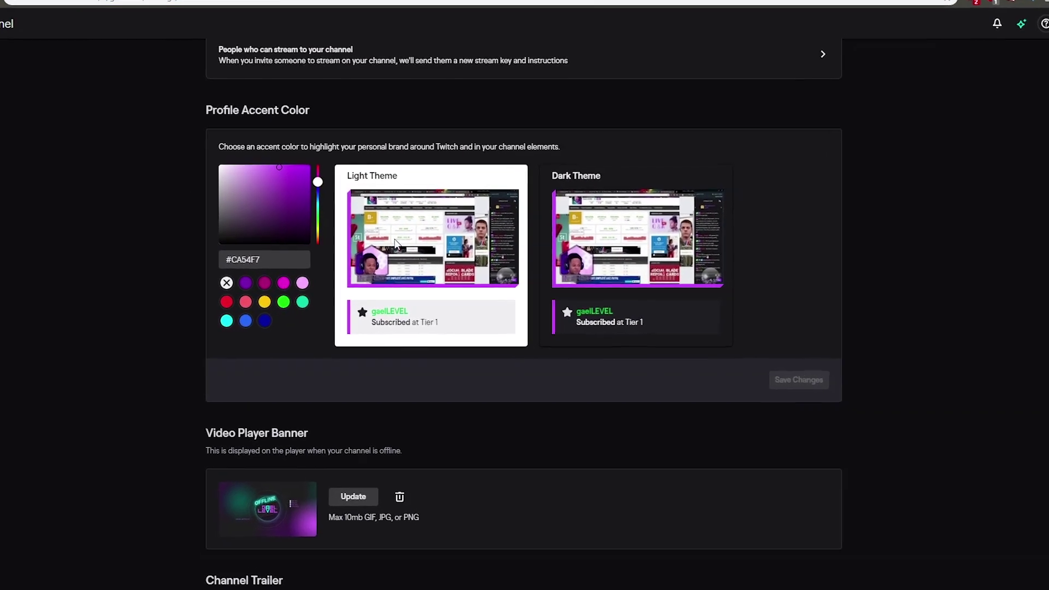
pyautogui.scroll(-5, 71, 244)
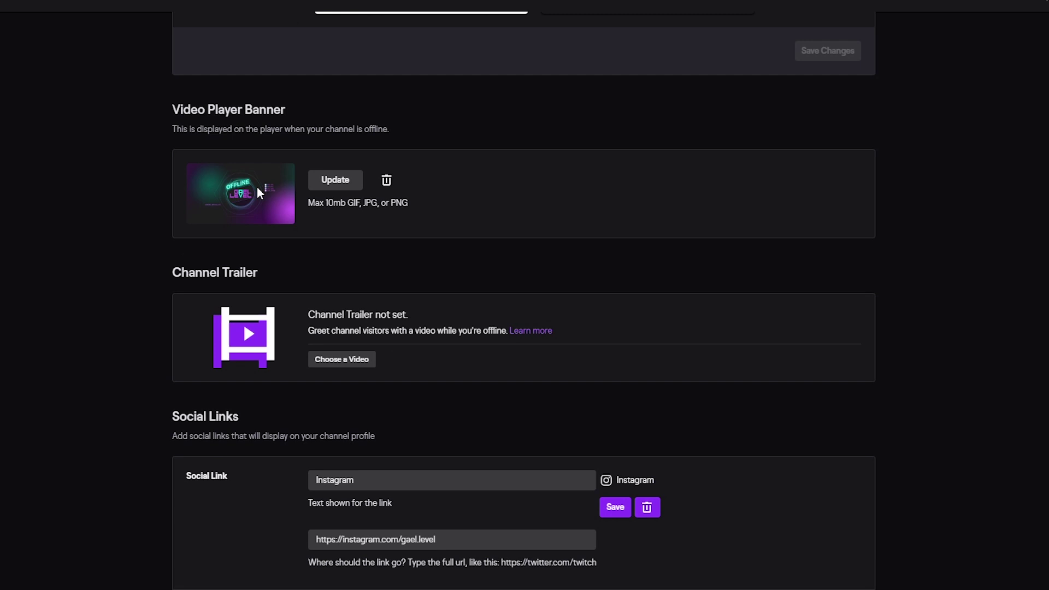
pyautogui.scroll(-1, 175, 235)
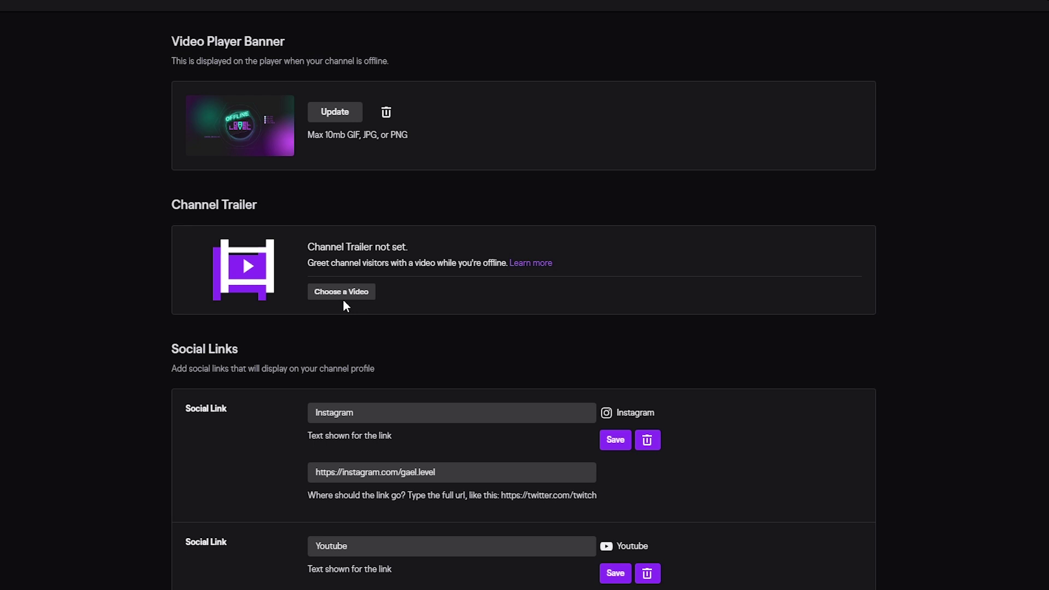
# Review the Social Links section and click into the new link's display text and URL fields
pyautogui.scroll(-3, 343, 300)
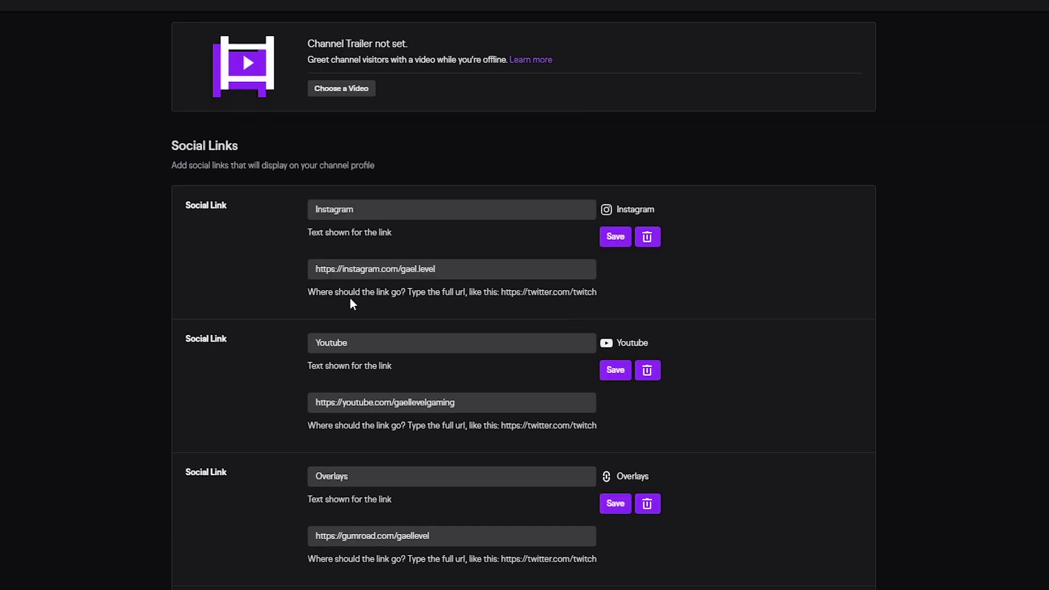
pyautogui.scroll(-4, 350, 299)
pyautogui.scroll(2, 284, 363)
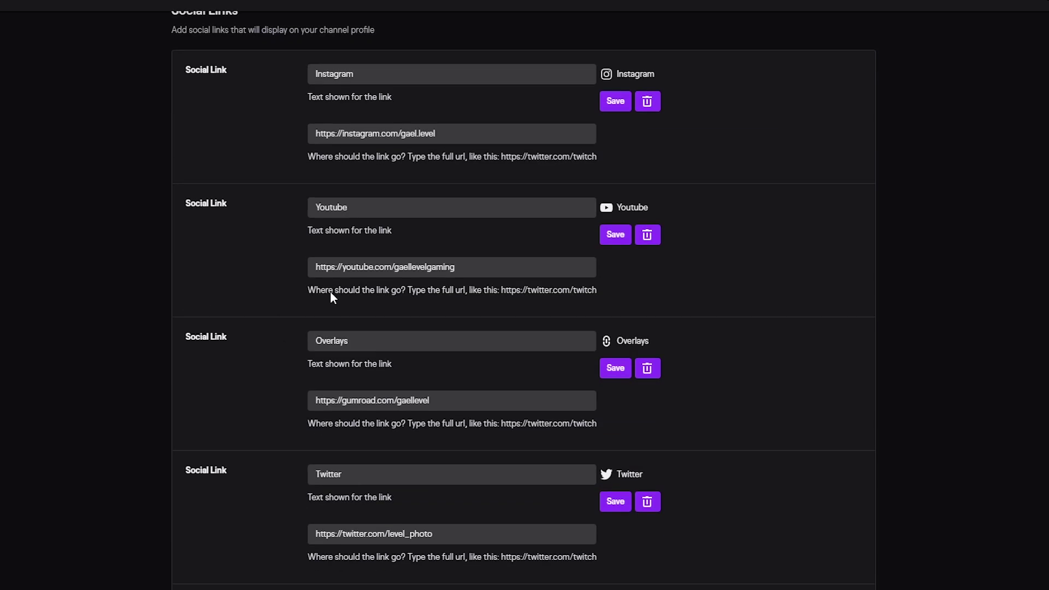
pyautogui.scroll(-2, 402, 377)
pyautogui.scroll(1, 237, 281)
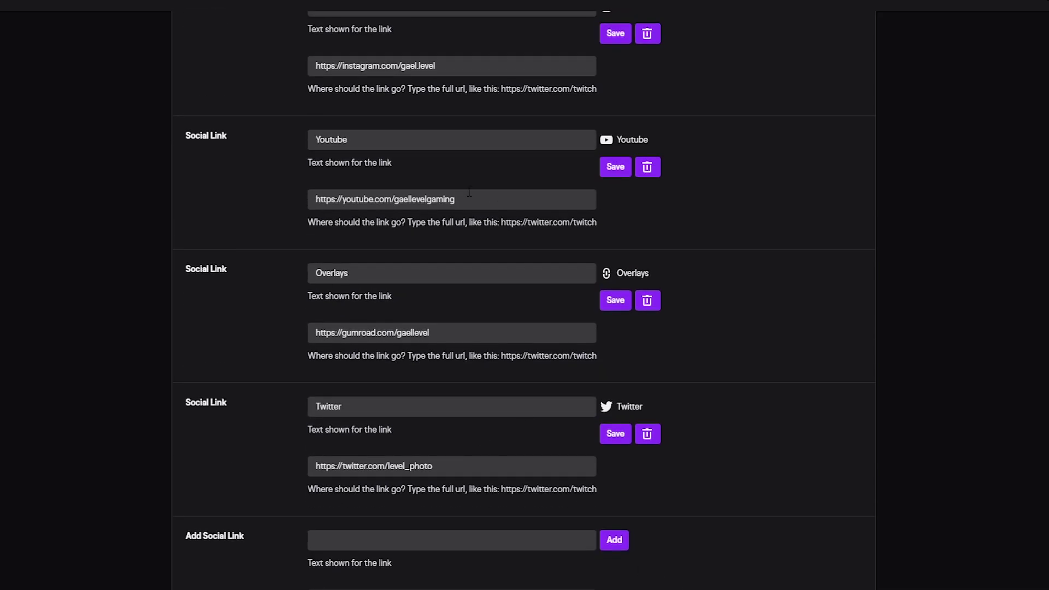
pyautogui.scroll(-2, 845, 431)
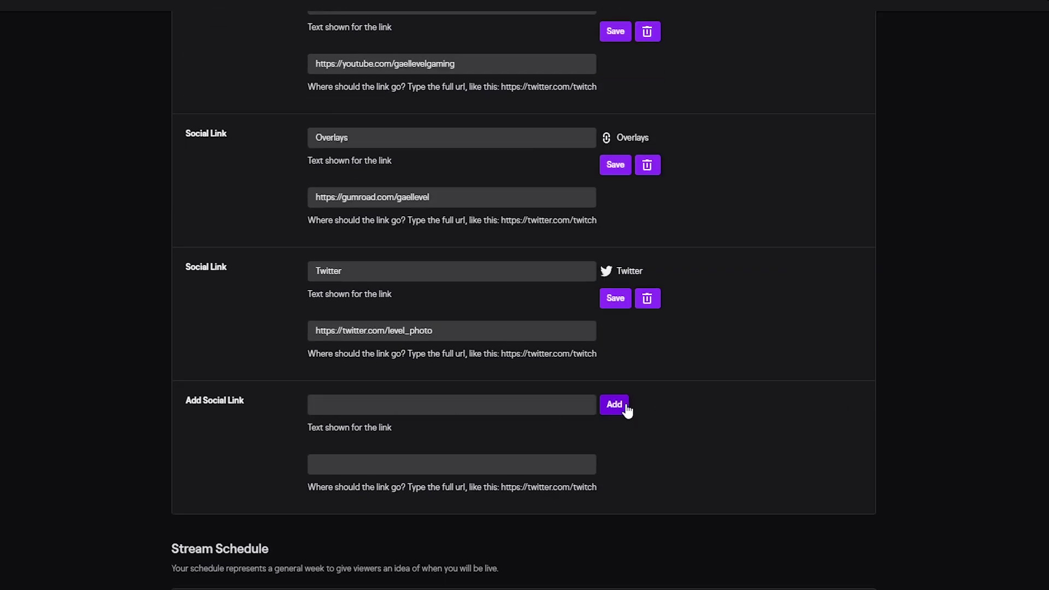
pyautogui.click(398, 407)
pyautogui.scroll(1, 407, 411)
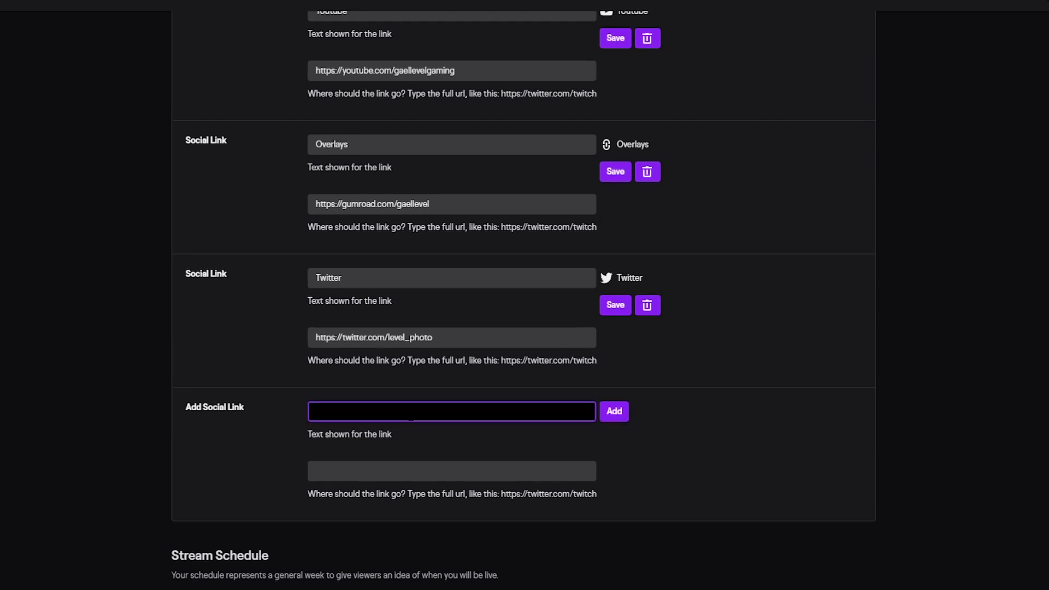
pyautogui.scroll(5, 407, 417)
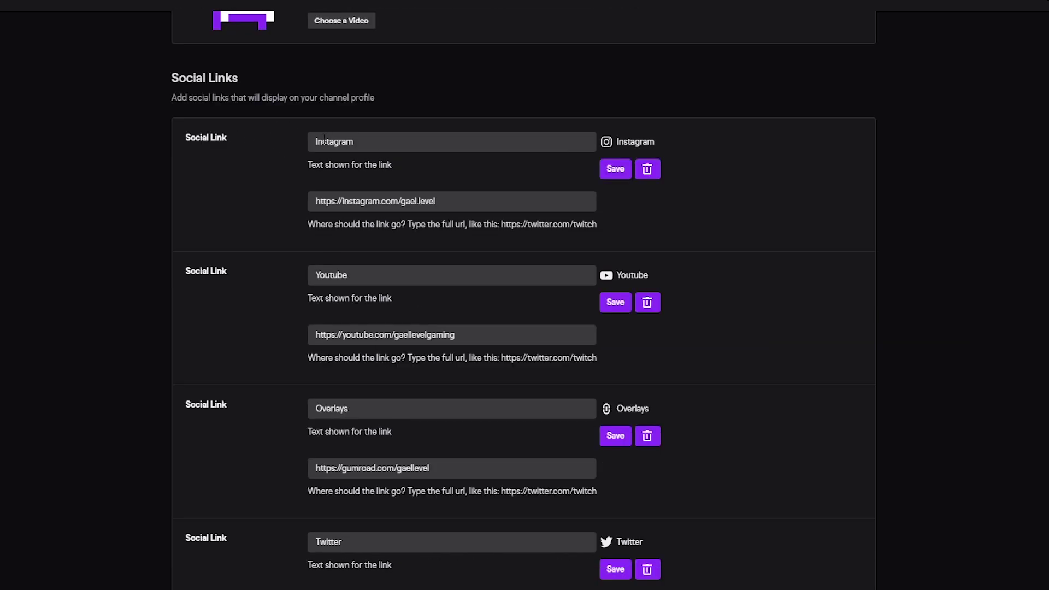
pyautogui.scroll(-4, 272, 349)
pyautogui.click(372, 532)
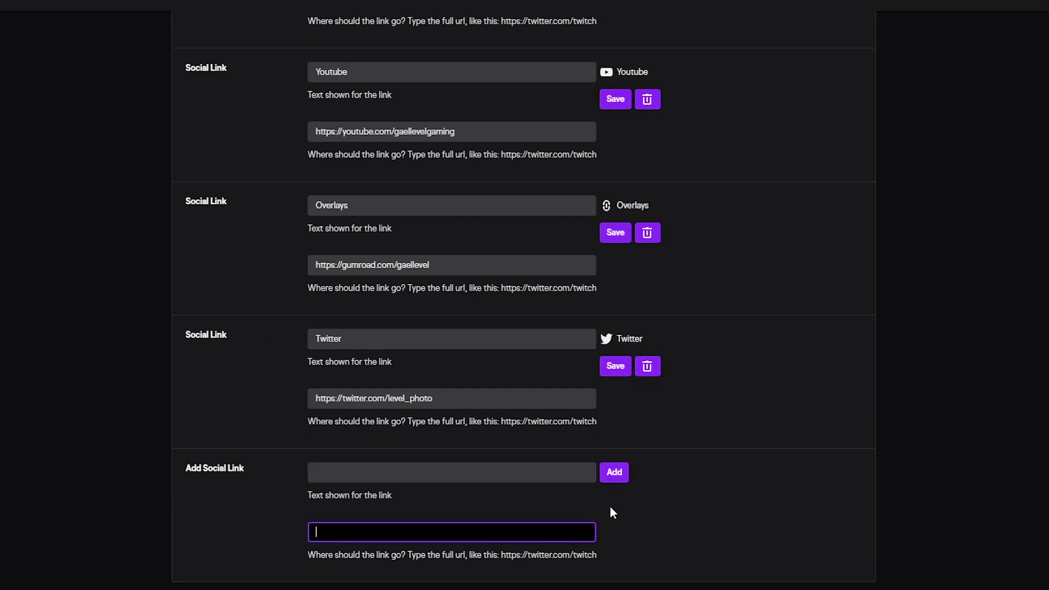
# Resave the Instagram link so it moves to the end, after Twitter
pyautogui.scroll(6, 304, 454)
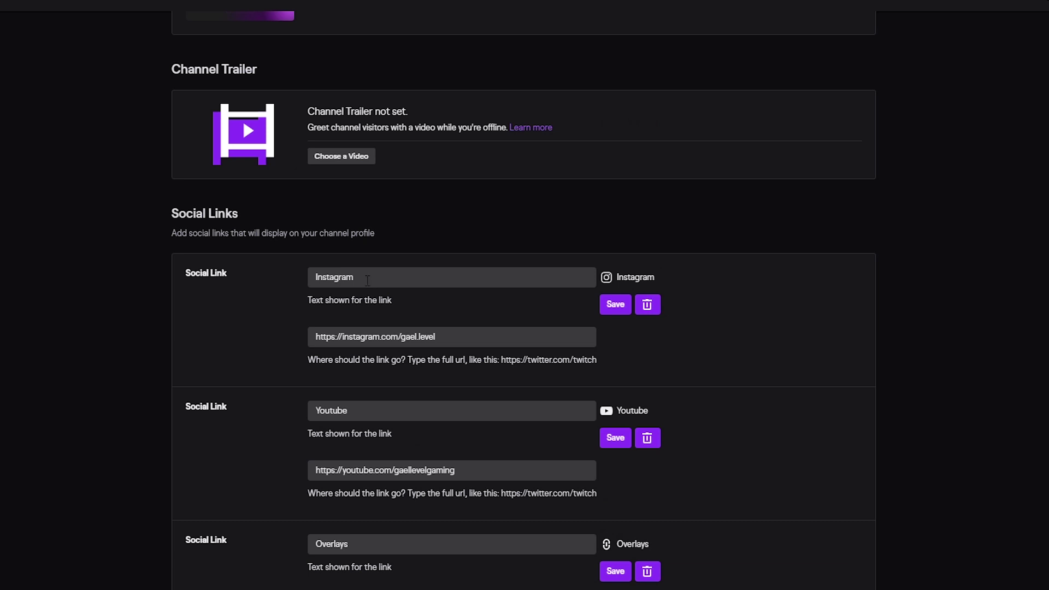
pyautogui.click(382, 277)
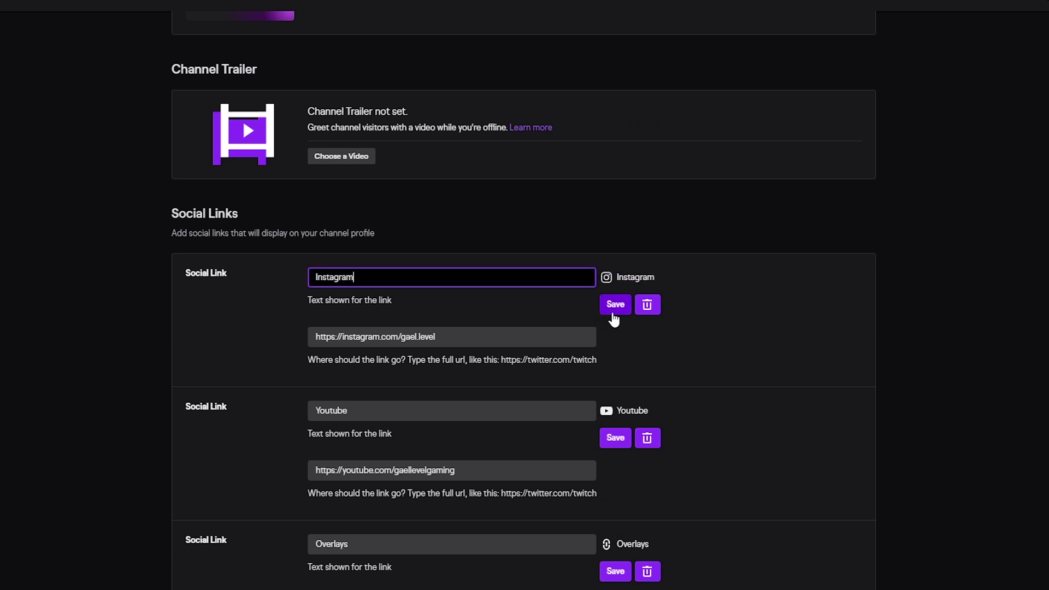
pyautogui.click(612, 309)
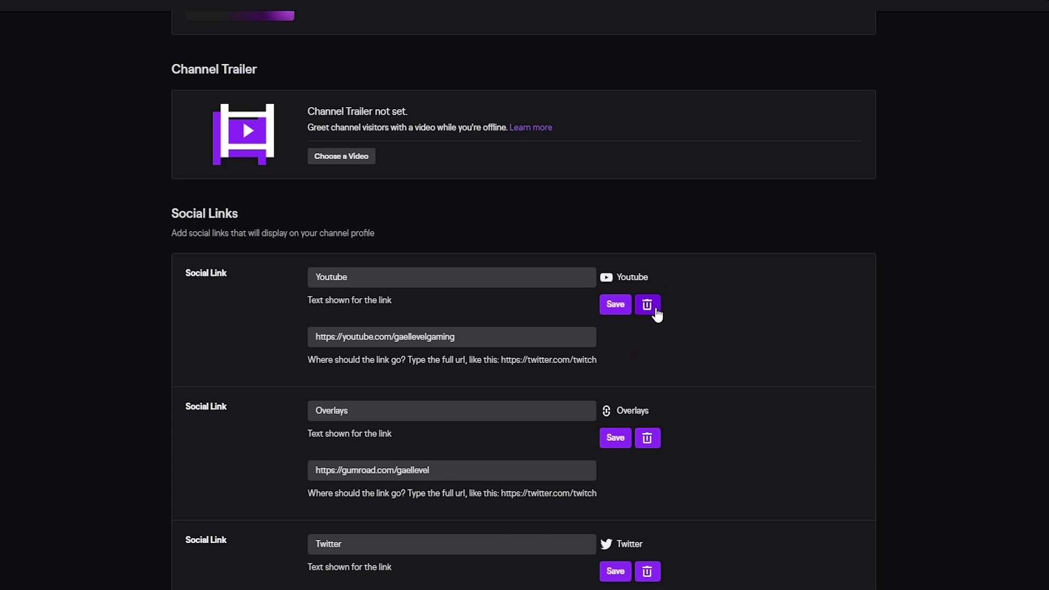
pyautogui.scroll(-2, 265, 470)
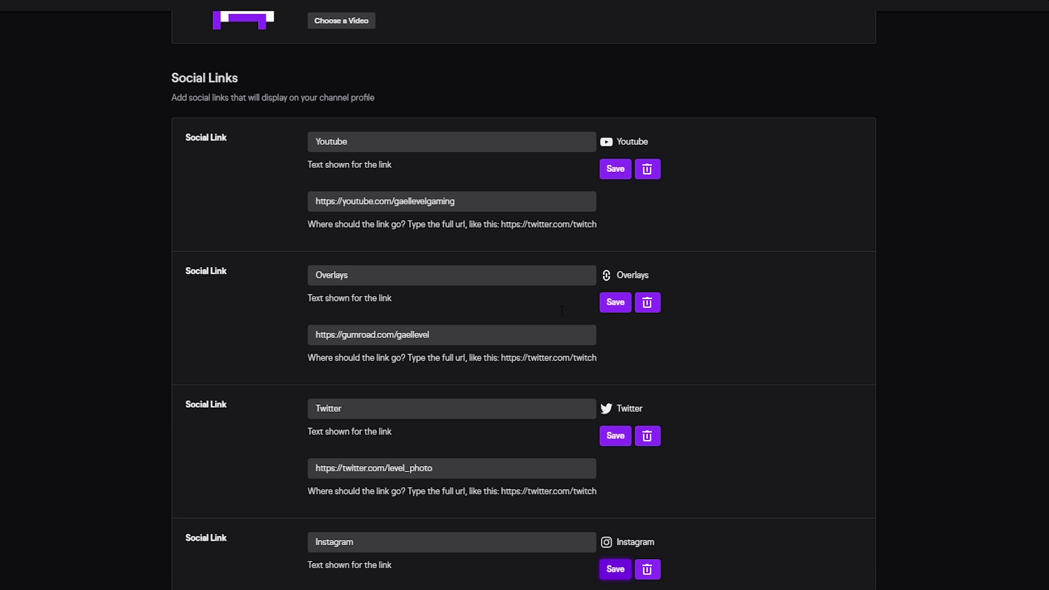
pyautogui.scroll(-1, 645, 422)
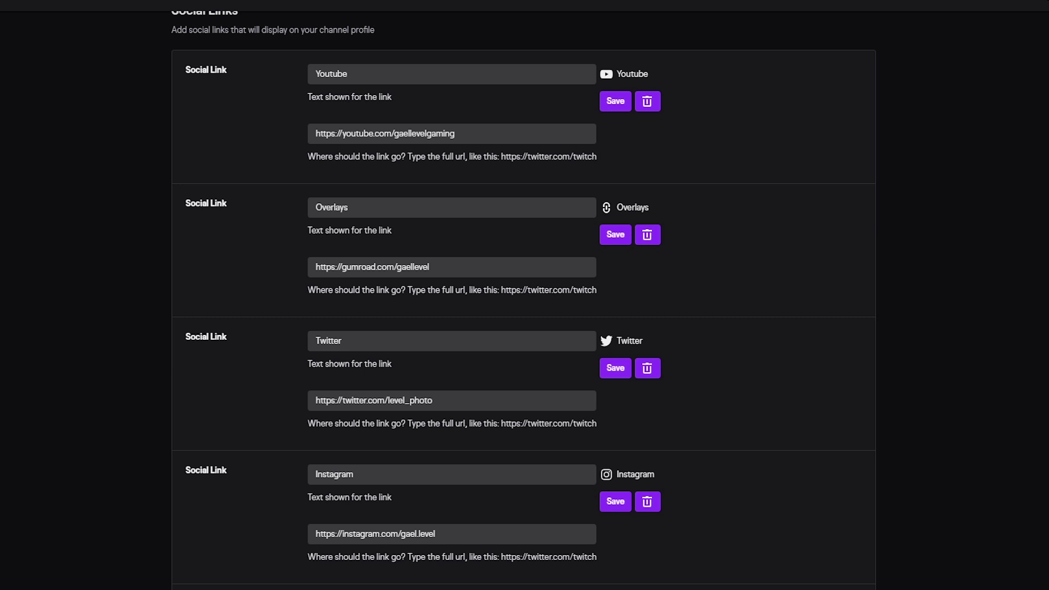
# Add a 12:00pm stream on Monday with duration set to I'm not sure
pyautogui.scroll(-6, 225, 537)
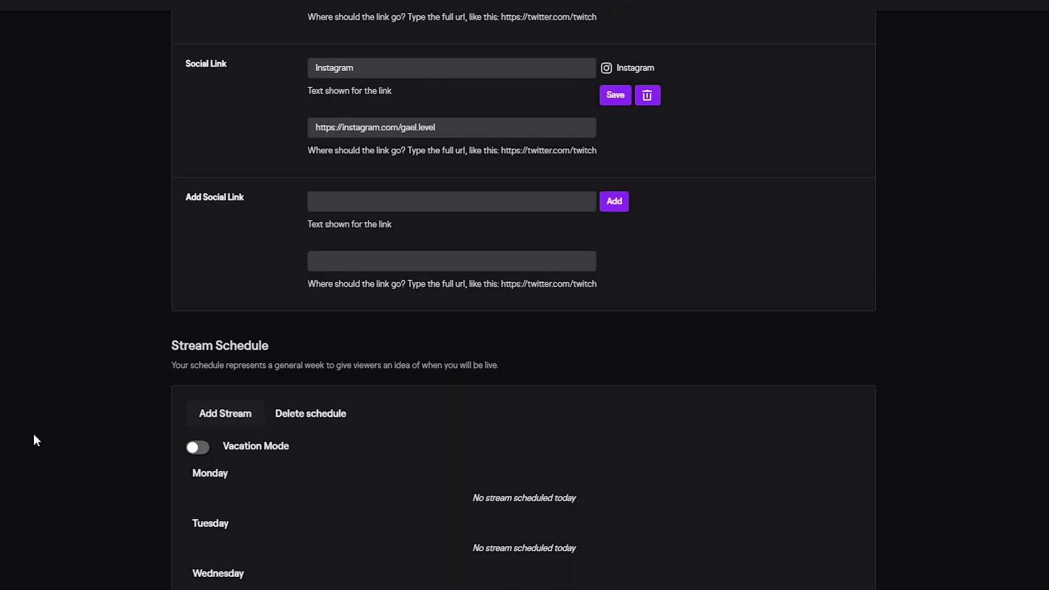
pyautogui.scroll(-2, 117, 167)
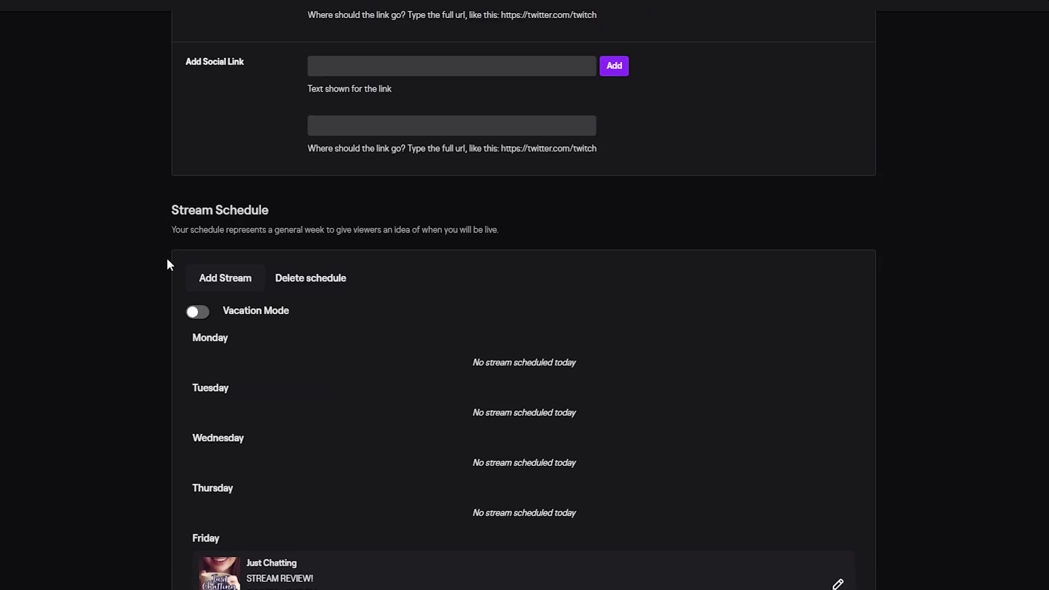
pyautogui.scroll(-1, 197, 281)
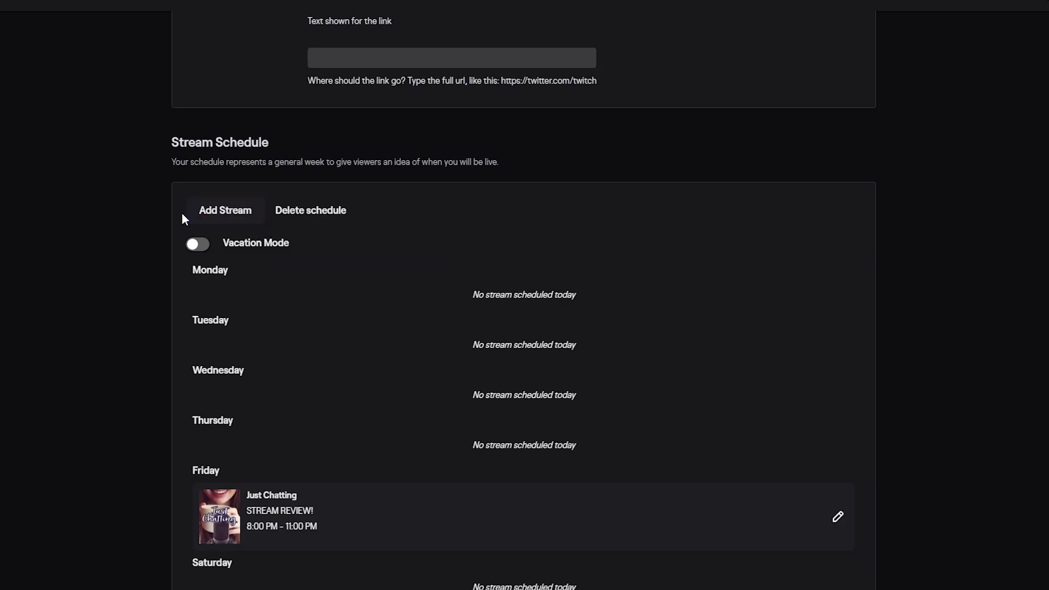
pyautogui.click(211, 215)
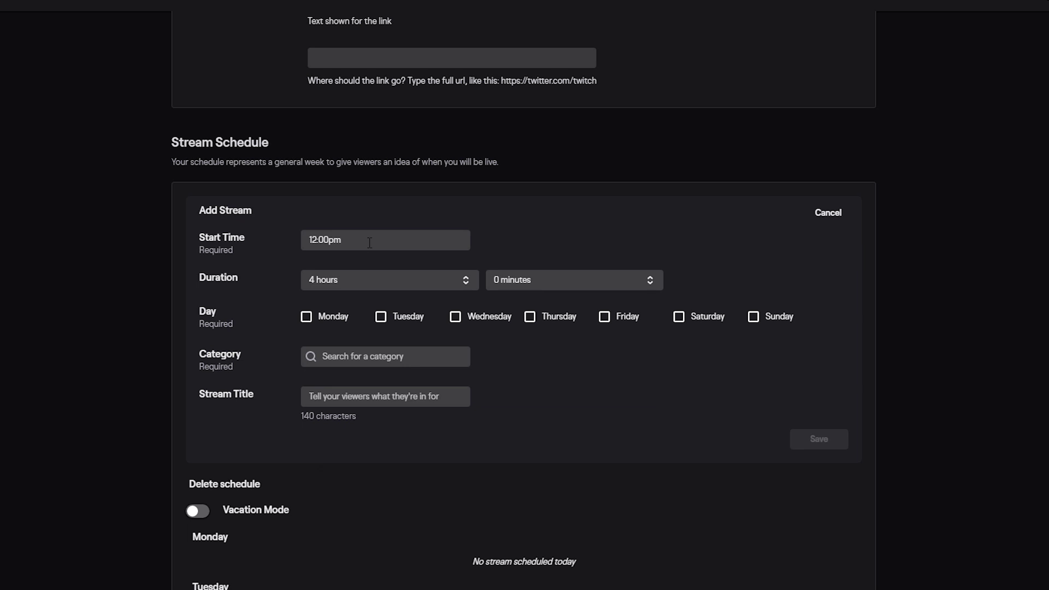
pyautogui.click(328, 235)
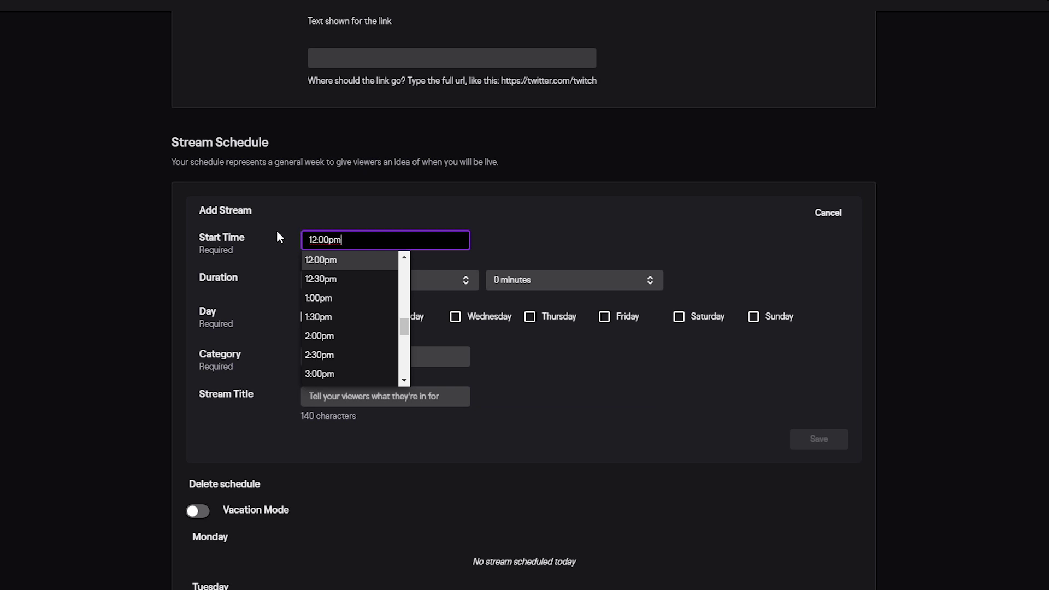
pyautogui.click(421, 268)
pyautogui.click(457, 281)
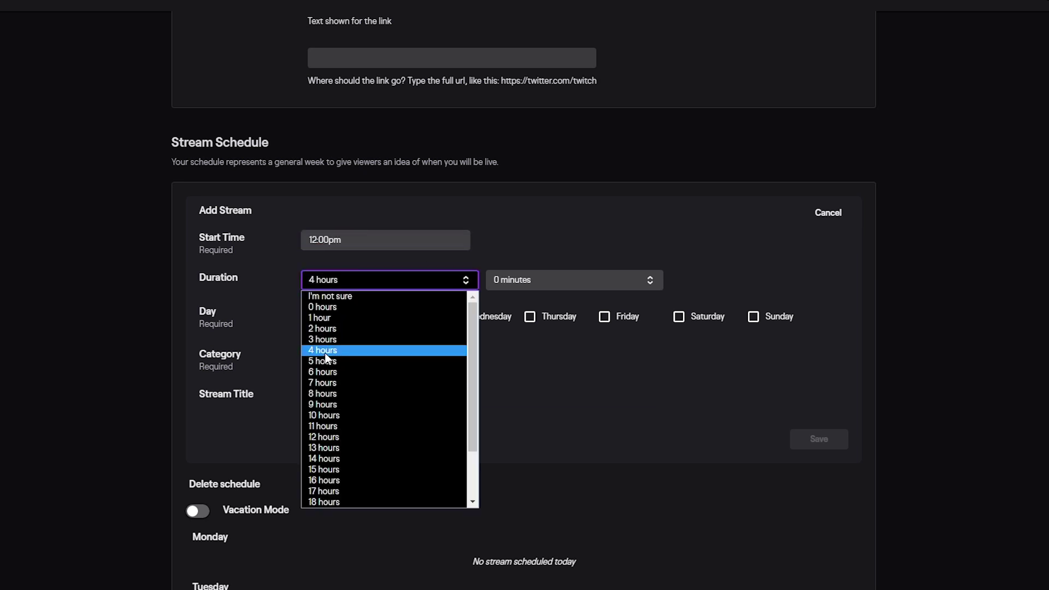
pyautogui.click(340, 295)
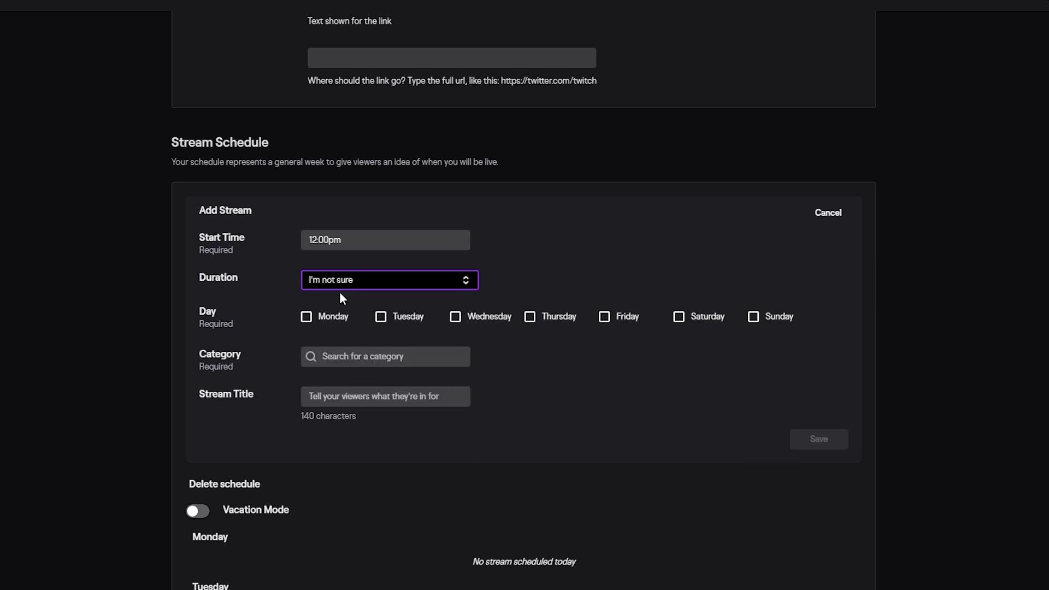
pyautogui.click(310, 317)
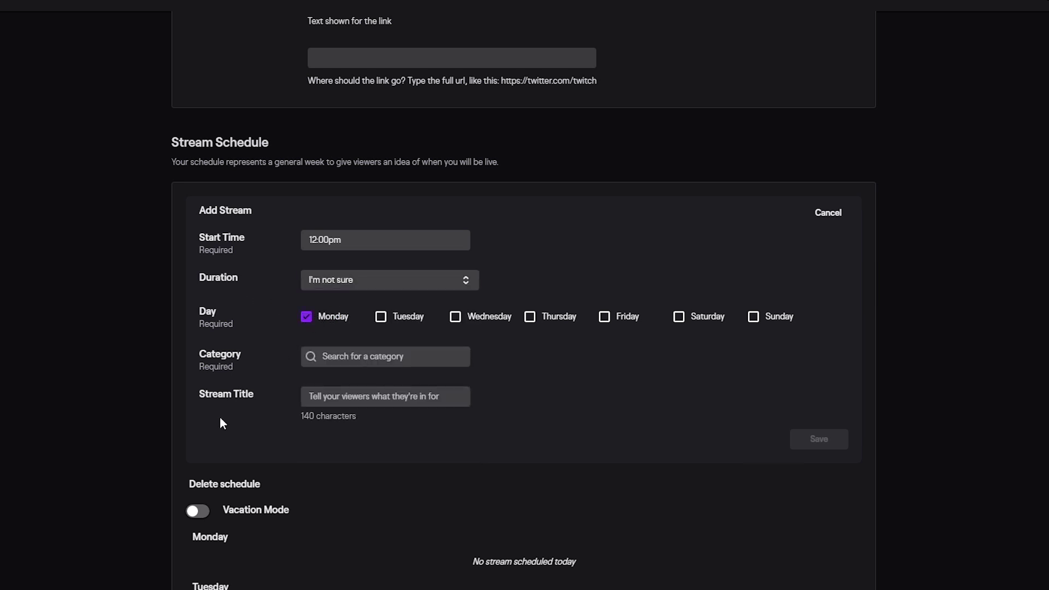
# Set the stream's category to Call of Duty: Modern Warfare and title it 'Viewers games'
pyautogui.click(360, 363)
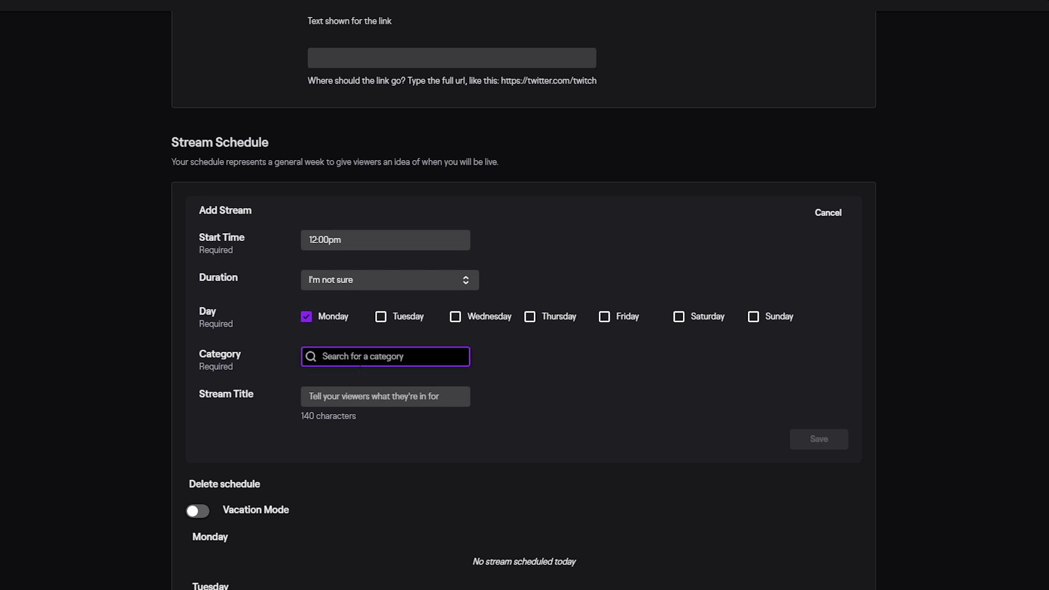
pyautogui.write('call of')
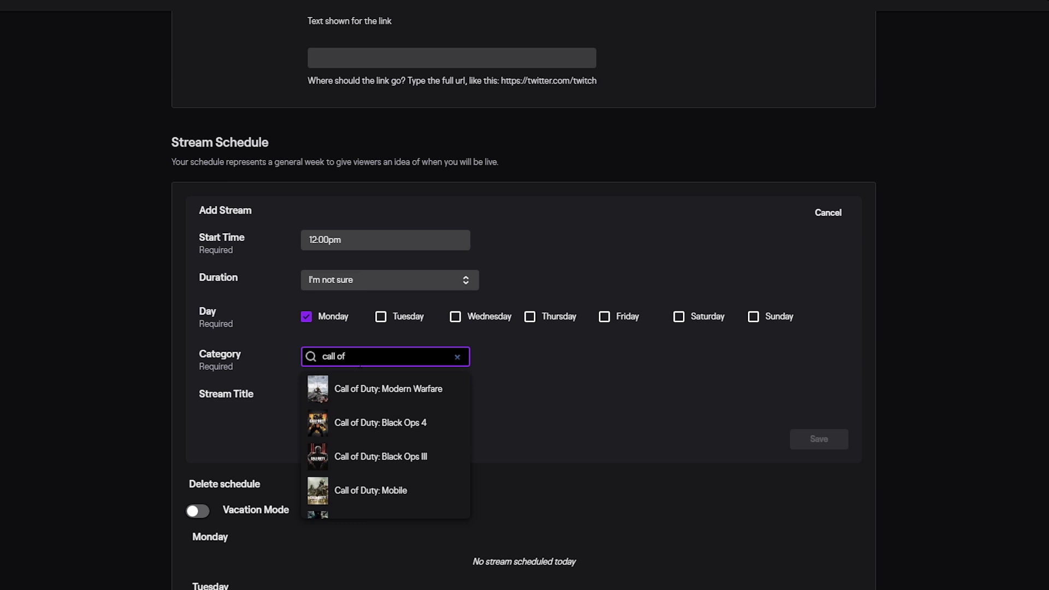
pyautogui.click(367, 395)
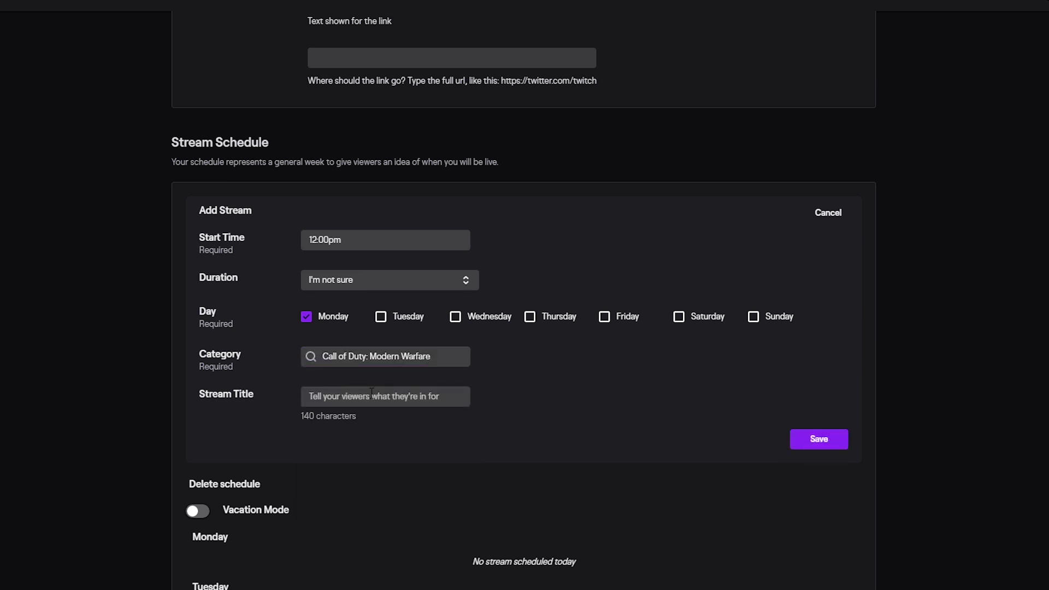
pyautogui.click(364, 396)
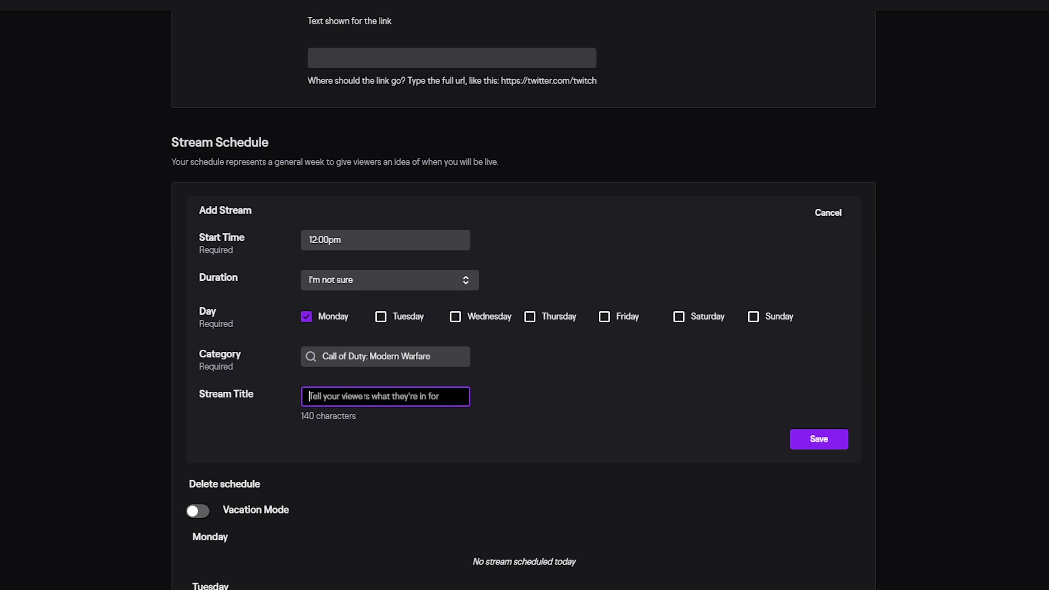
pyautogui.write('Viewer')
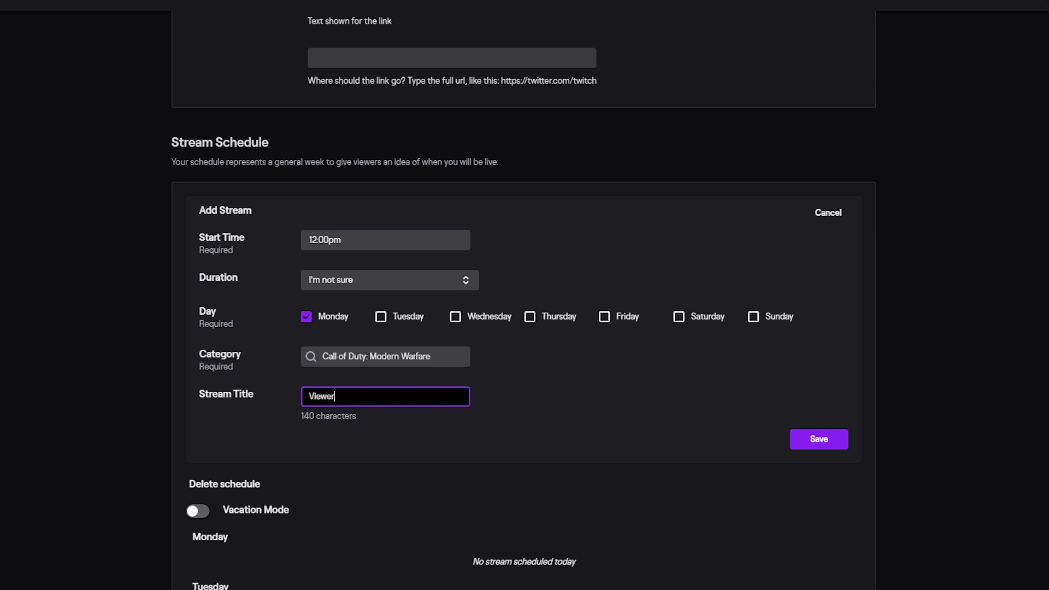
pyautogui.write('s games')
pyautogui.click(820, 439)
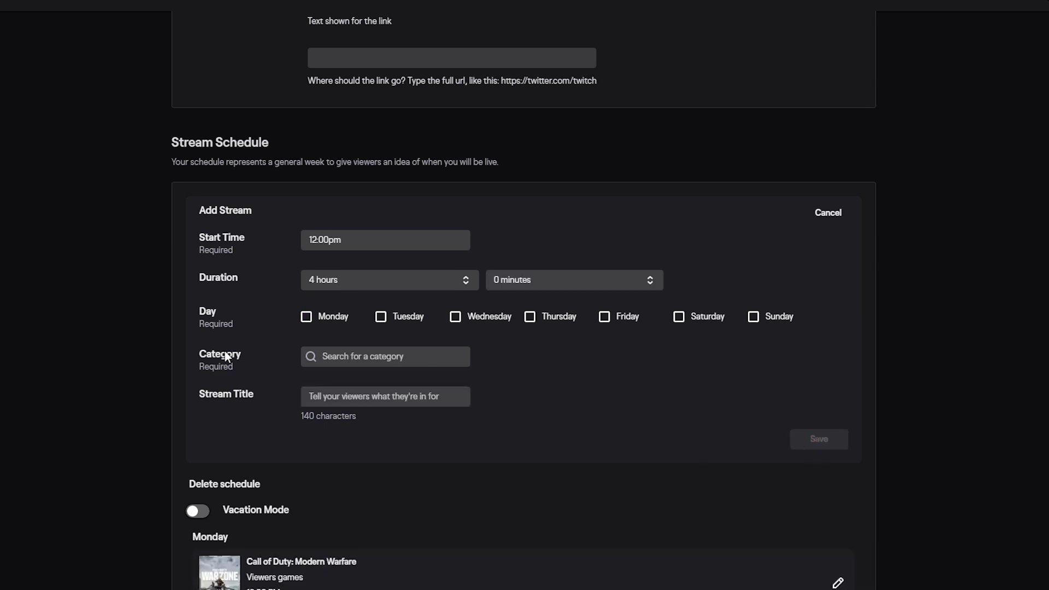
pyautogui.scroll(-6, 38, 322)
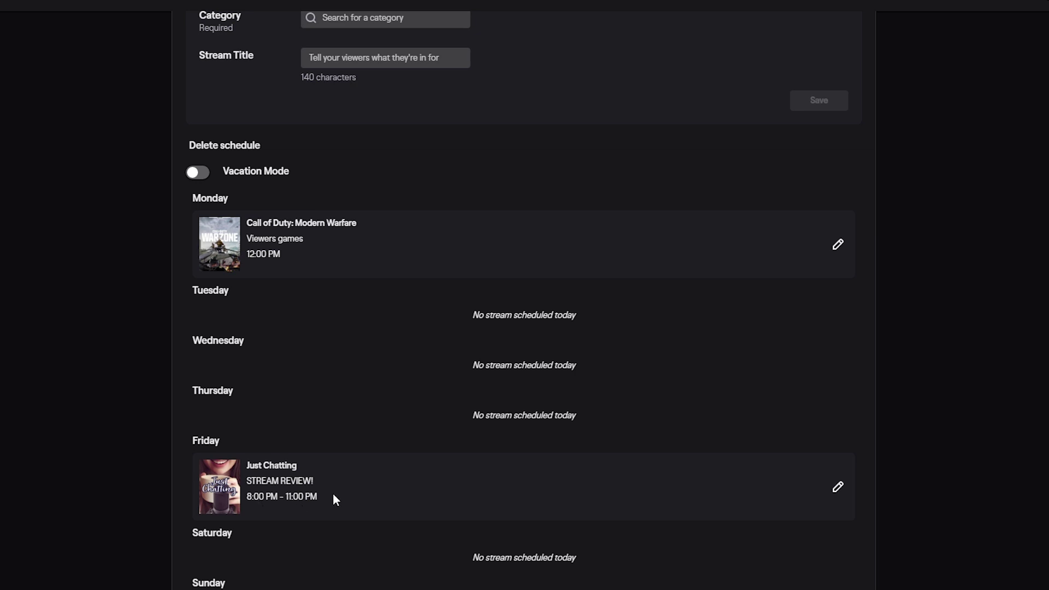
pyautogui.scroll(-6, 361, 465)
pyautogui.scroll(2, 160, 422)
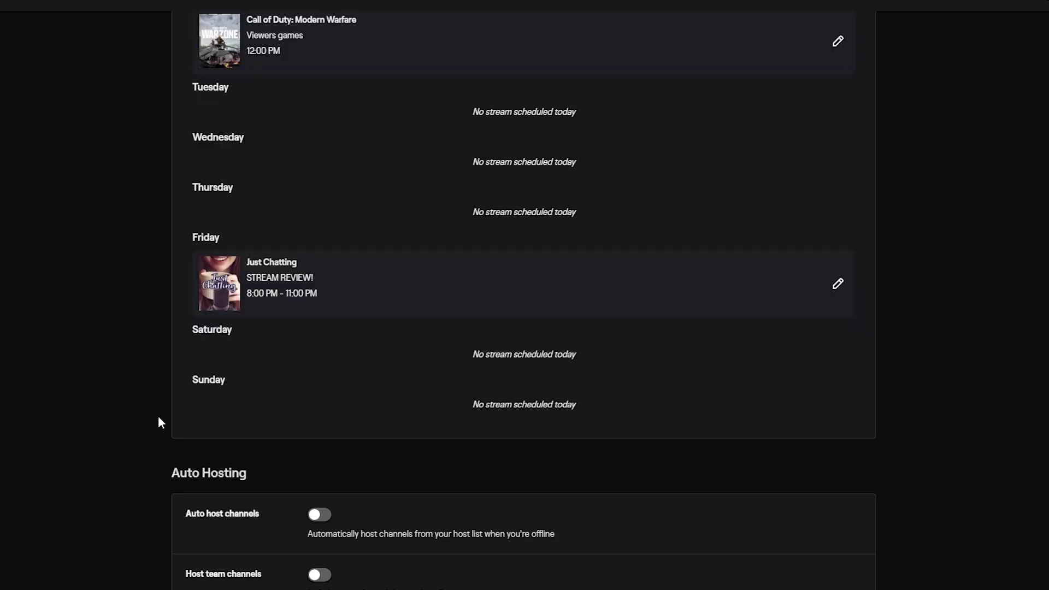
pyautogui.scroll(-5, 158, 416)
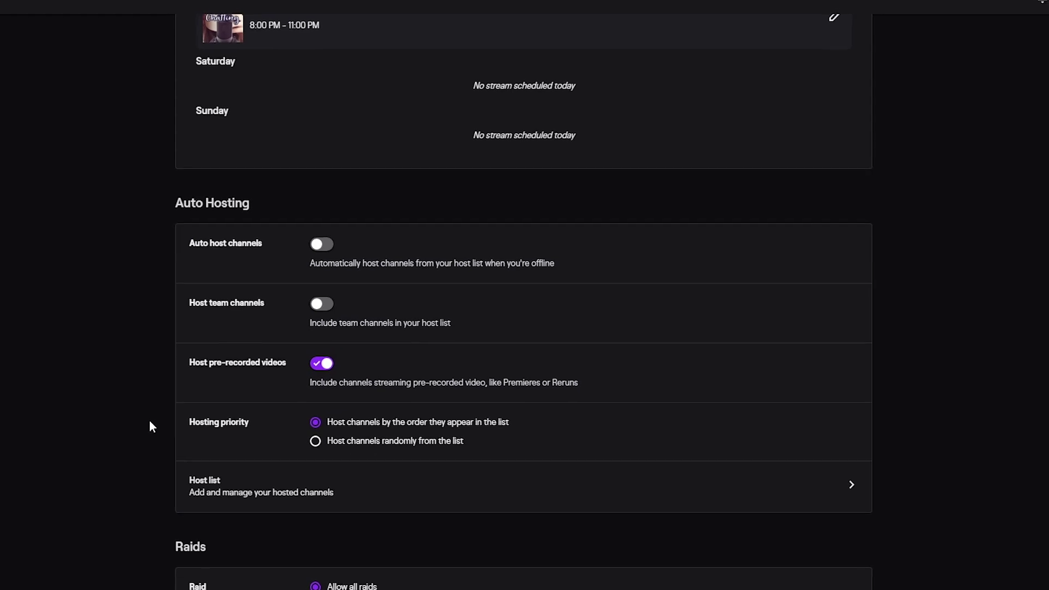
pyautogui.scroll(-3, 236, 208)
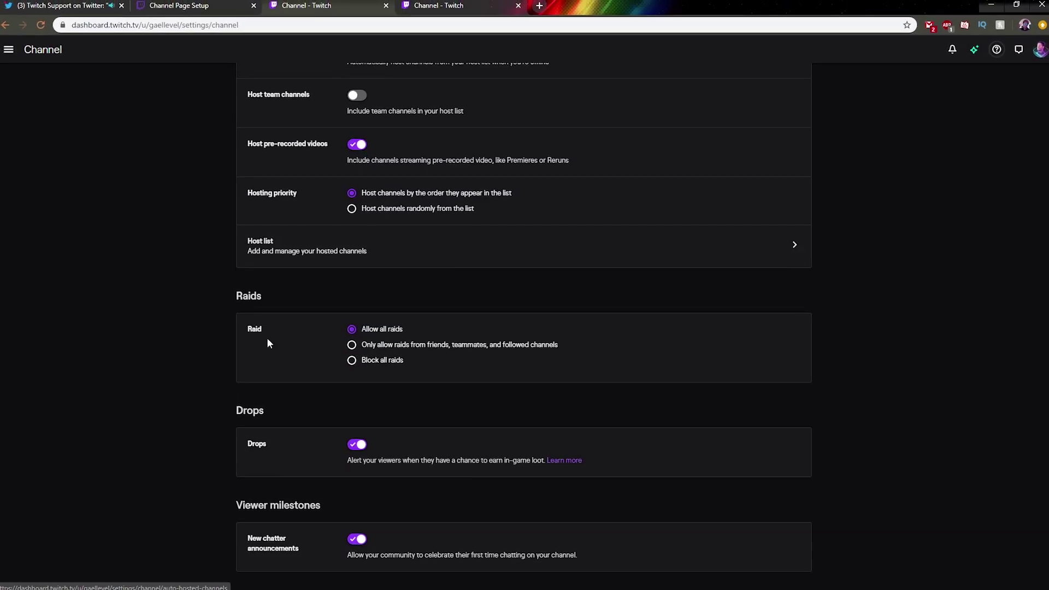
pyautogui.scroll(10, 198, 494)
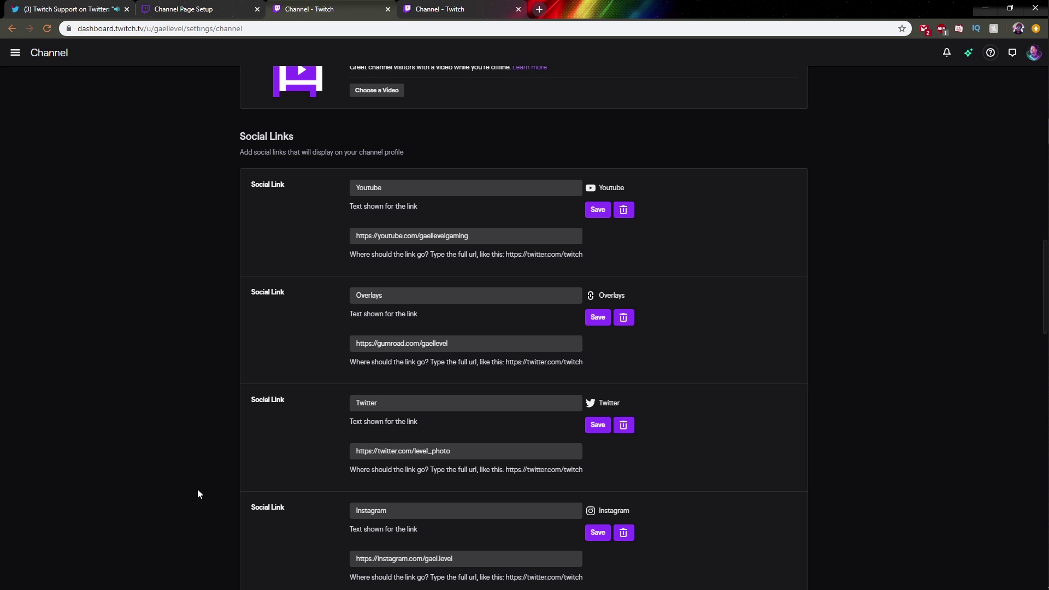
pyautogui.scroll(15, 198, 495)
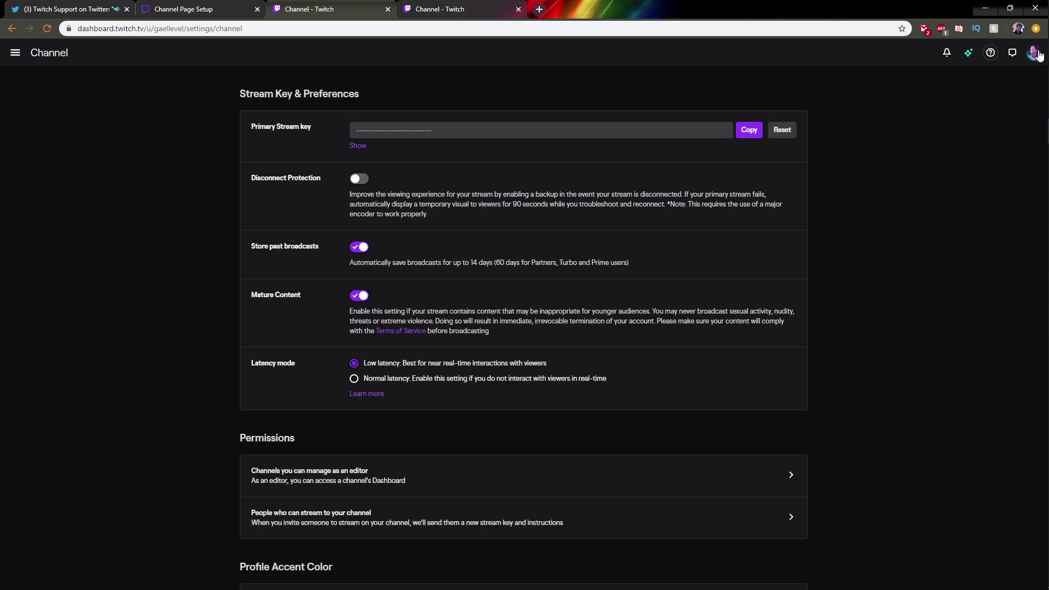
# Go back to the public channel and scroll the Schedule tab's week, including Friday's Just Chatting slot
pyautogui.click(1035, 52)
pyautogui.click(975, 114)
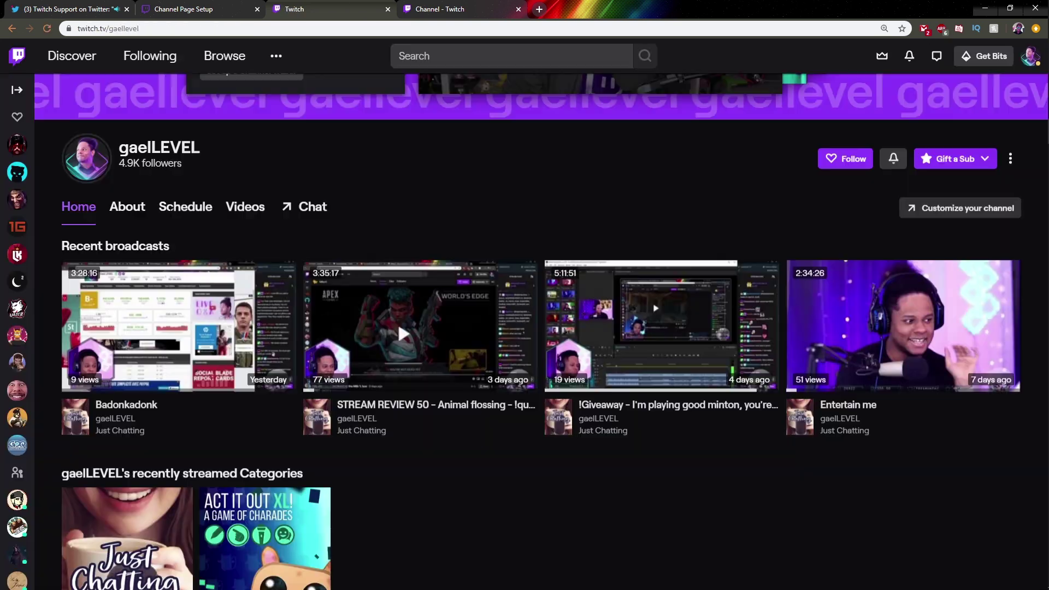
pyautogui.click(188, 214)
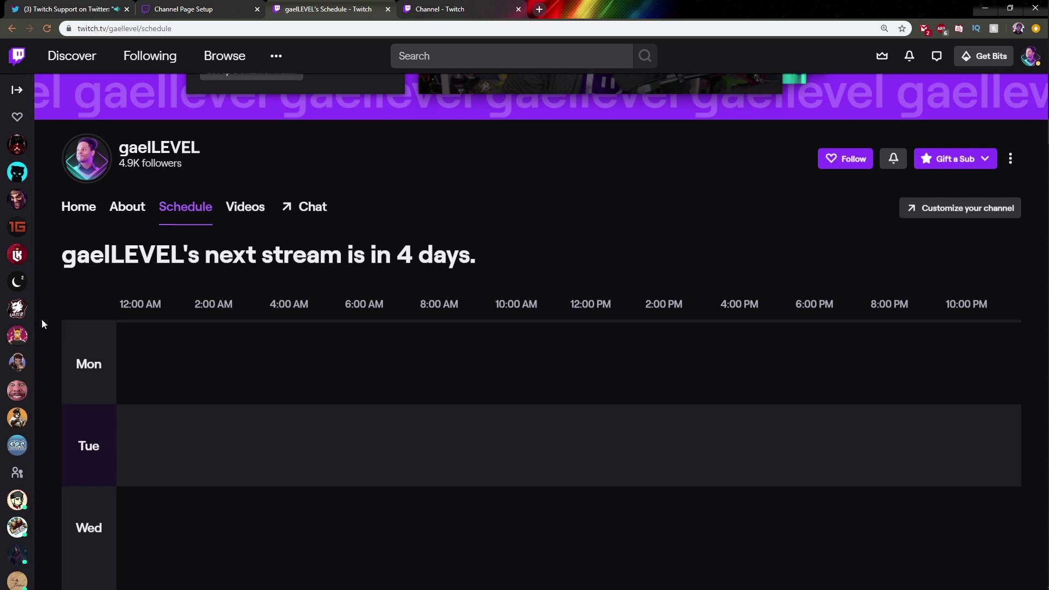
pyautogui.scroll(-6, 43, 319)
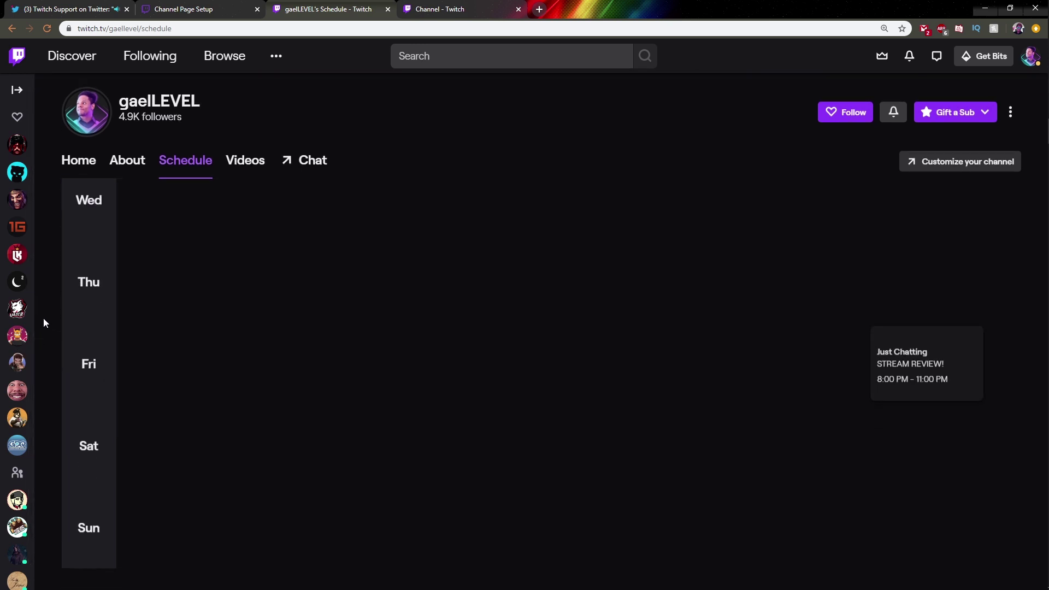
pyautogui.scroll(-2, 44, 318)
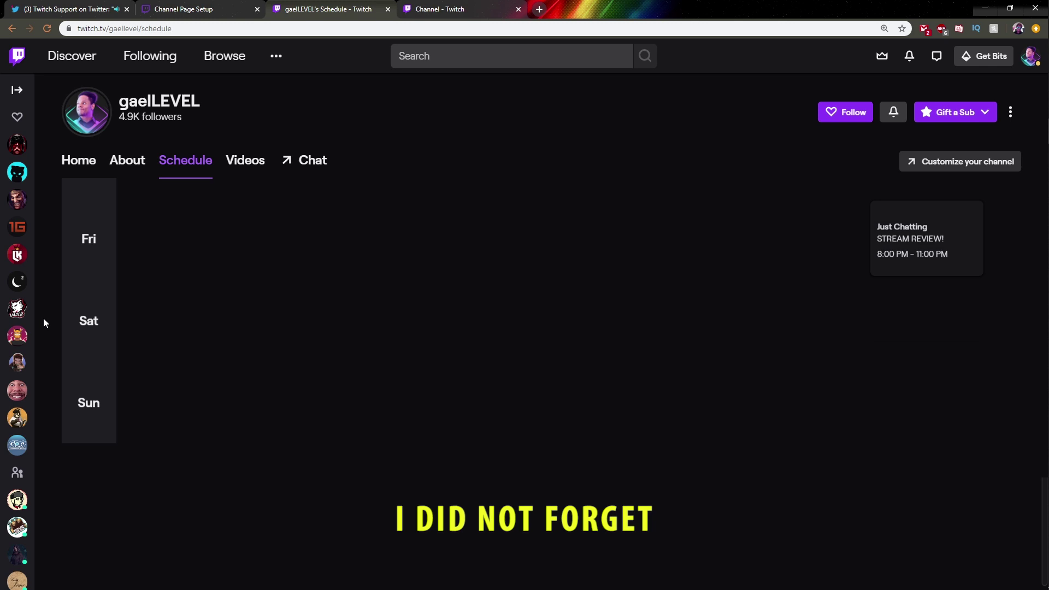
pyautogui.scroll(6, 43, 319)
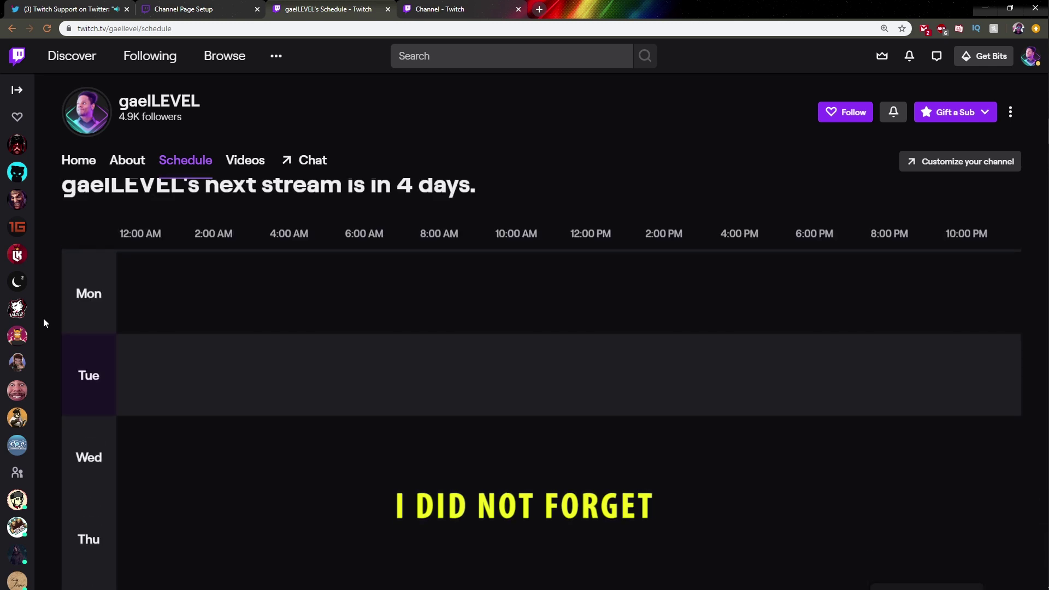
pyautogui.scroll(5, 973, 116)
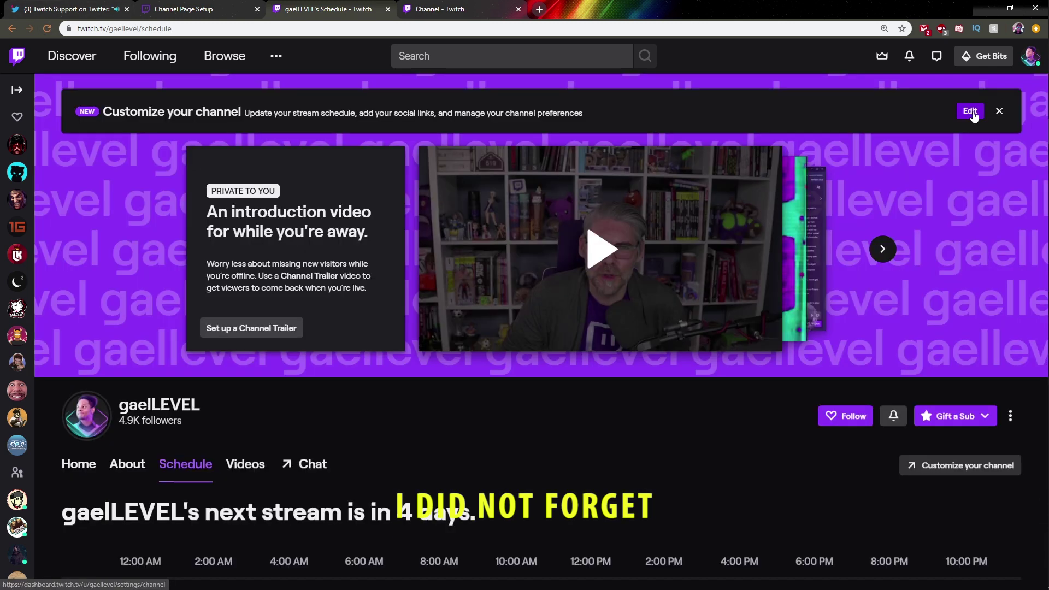
# Set the Monday Call of Duty: Modern Warfare stream to 2 hours (12:00–2:00 PM) and save it
pyautogui.click(970, 111)
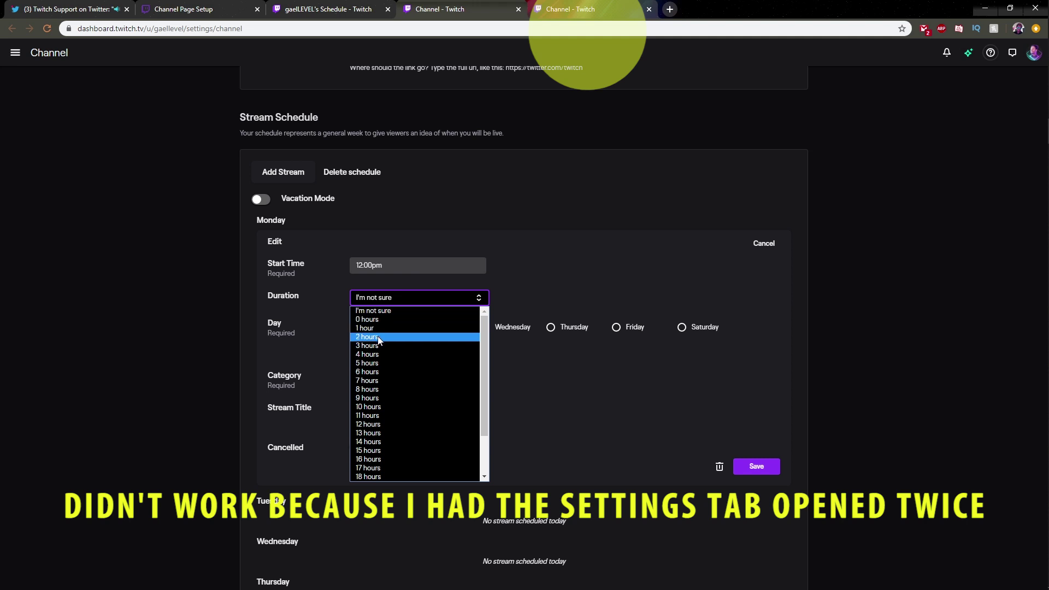
pyautogui.click(380, 340)
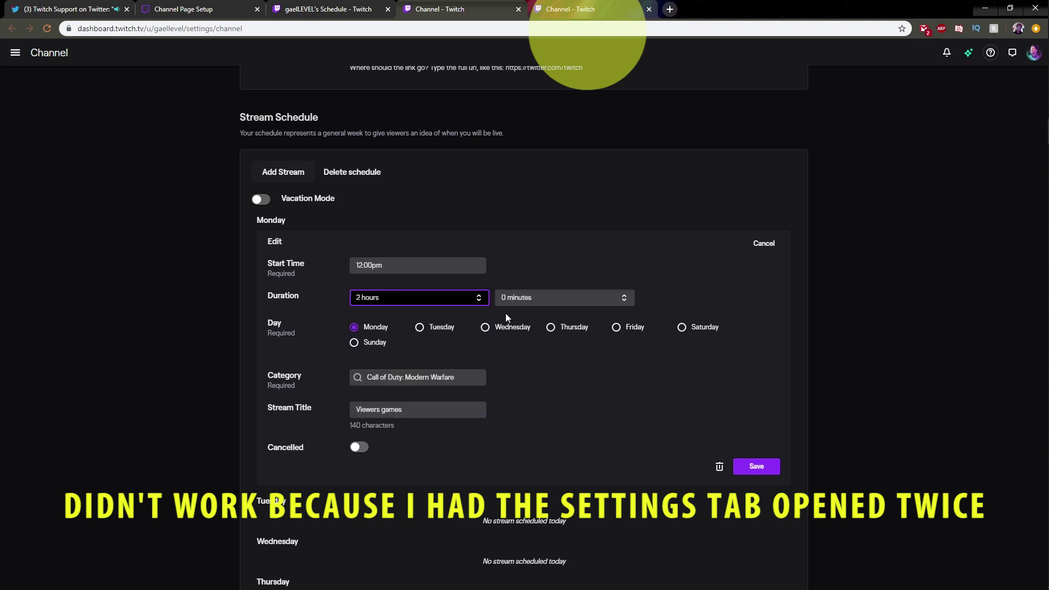
pyautogui.click(766, 474)
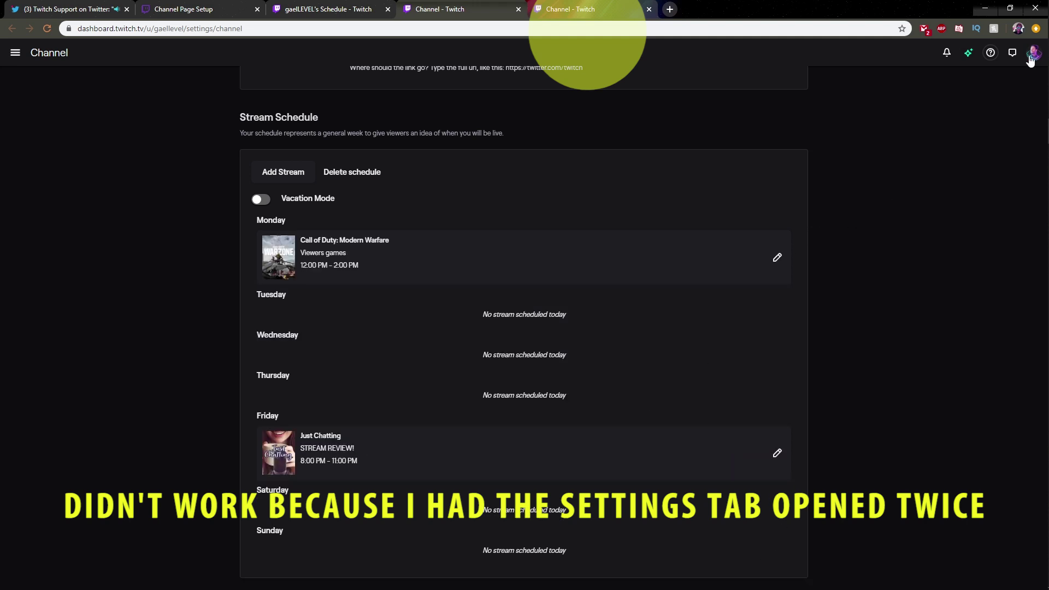
pyautogui.scroll(-15, 937, 273)
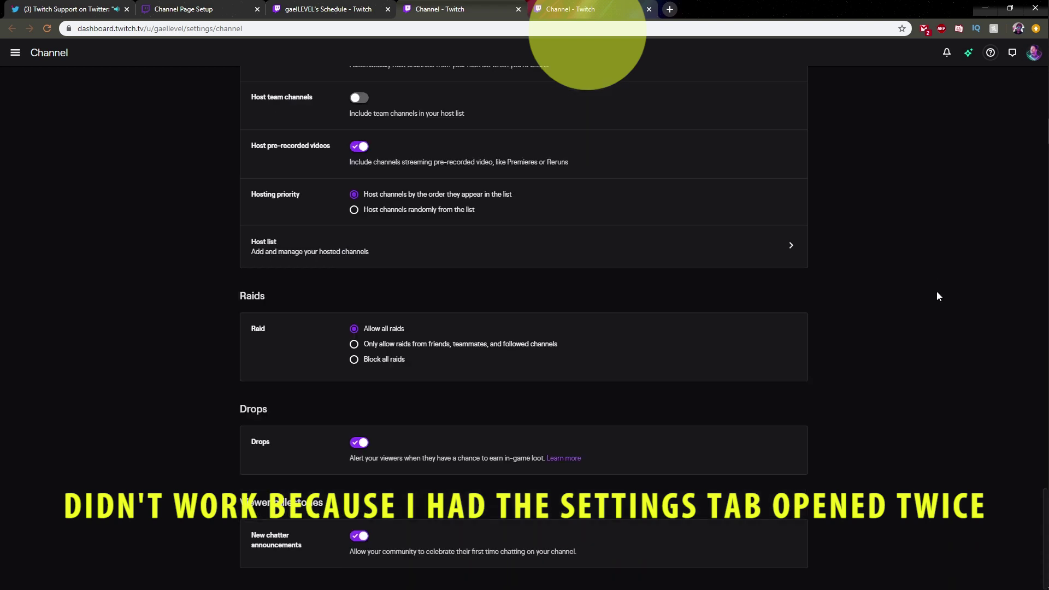
# Reload the public channel Schedule tab and zoom in to review it
pyautogui.click(1030, 54)
pyautogui.click(1009, 113)
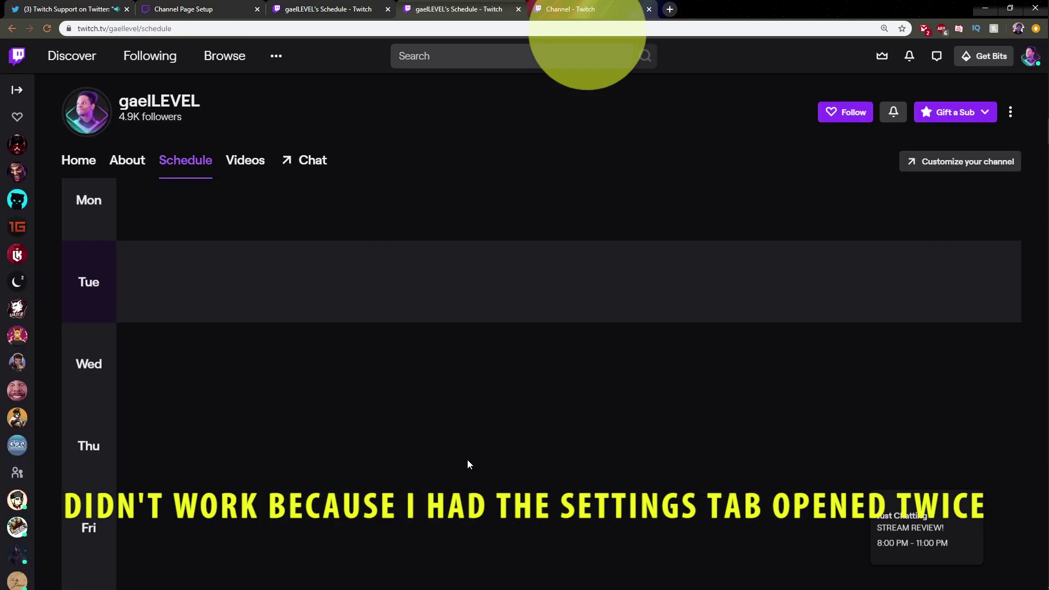
pyautogui.hotkey('ctrl', '+')
pyautogui.hotkey('ctrl', '+')
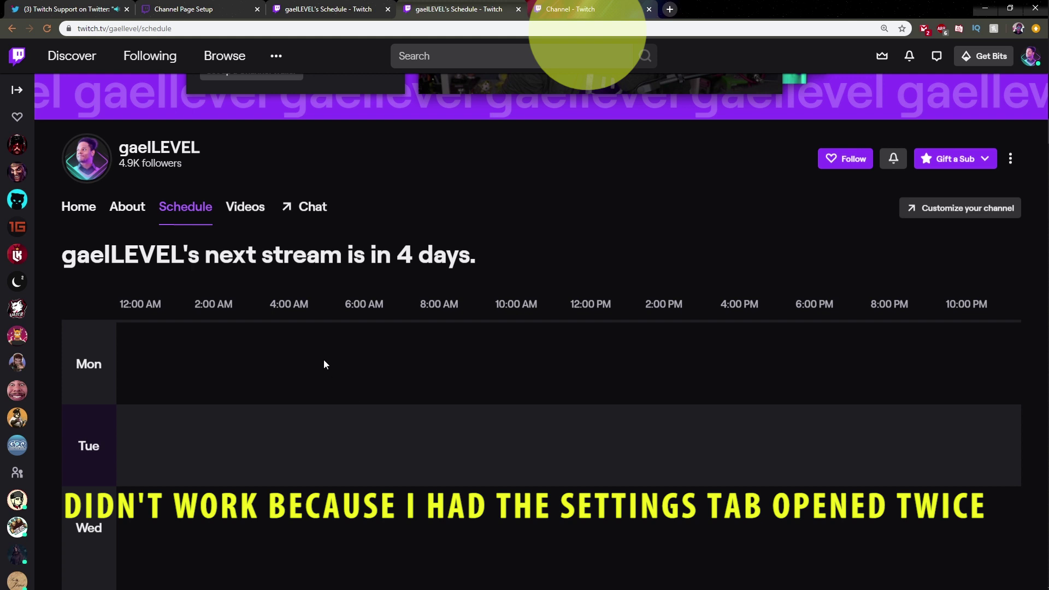
pyautogui.scroll(4, 93, 380)
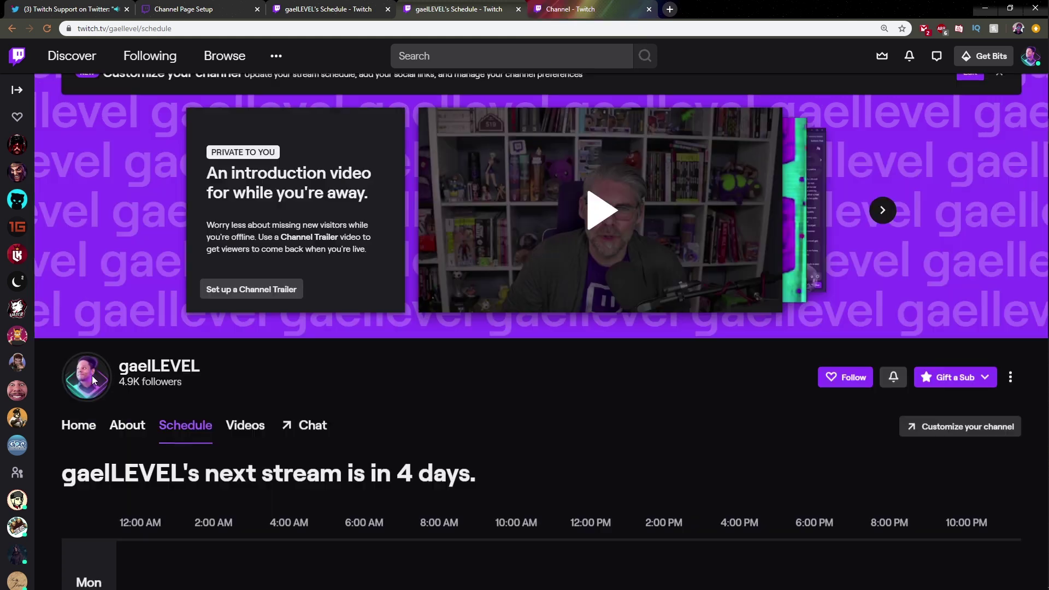
pyautogui.scroll(1, 103, 388)
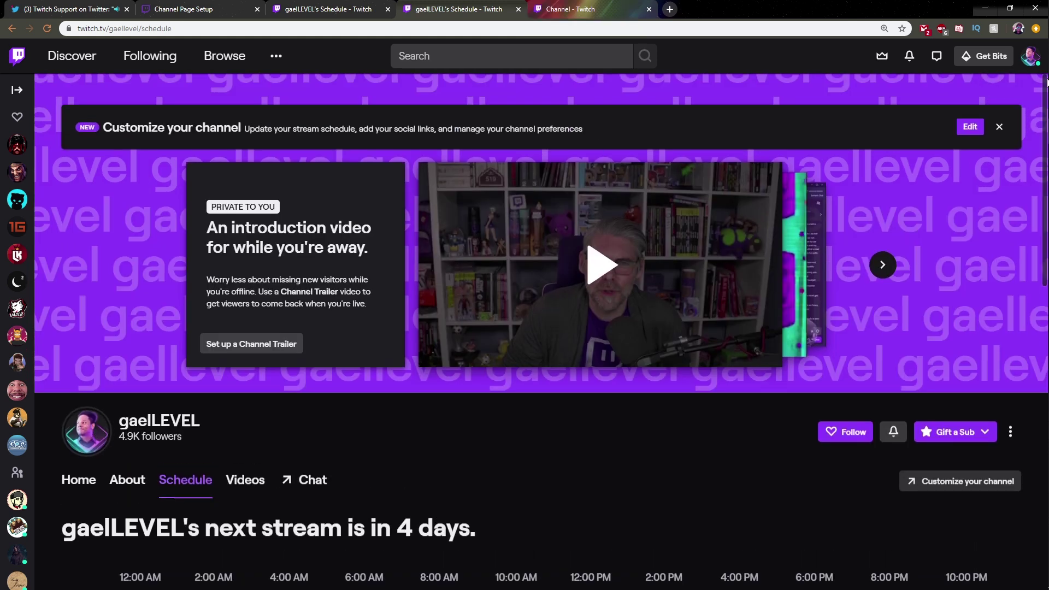
# Open account Settings, scroll to Profile Settings, and select then deselect the channel Bio text
pyautogui.click(1031, 56)
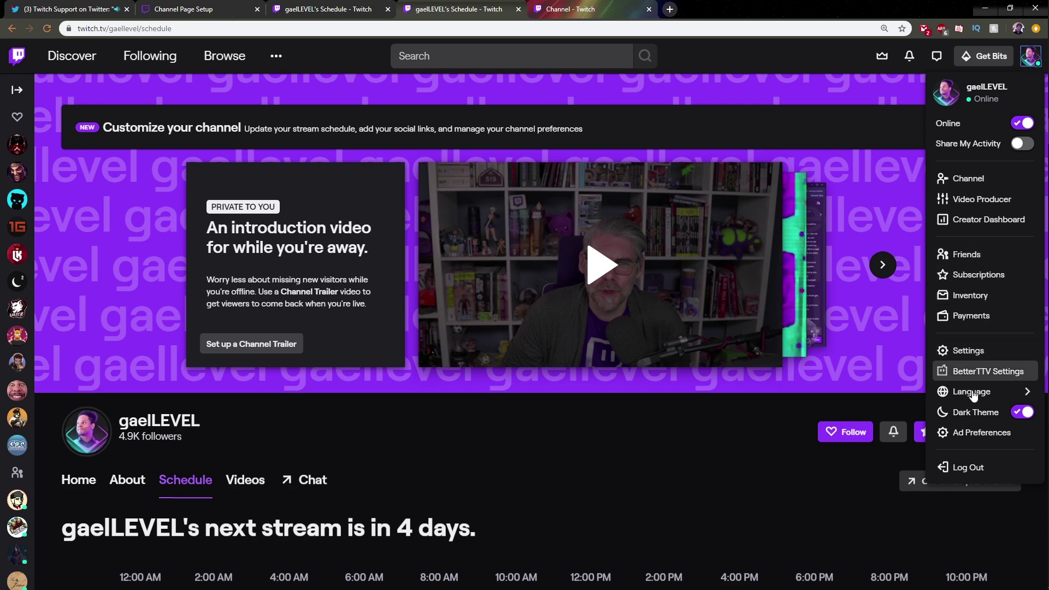
pyautogui.click(969, 352)
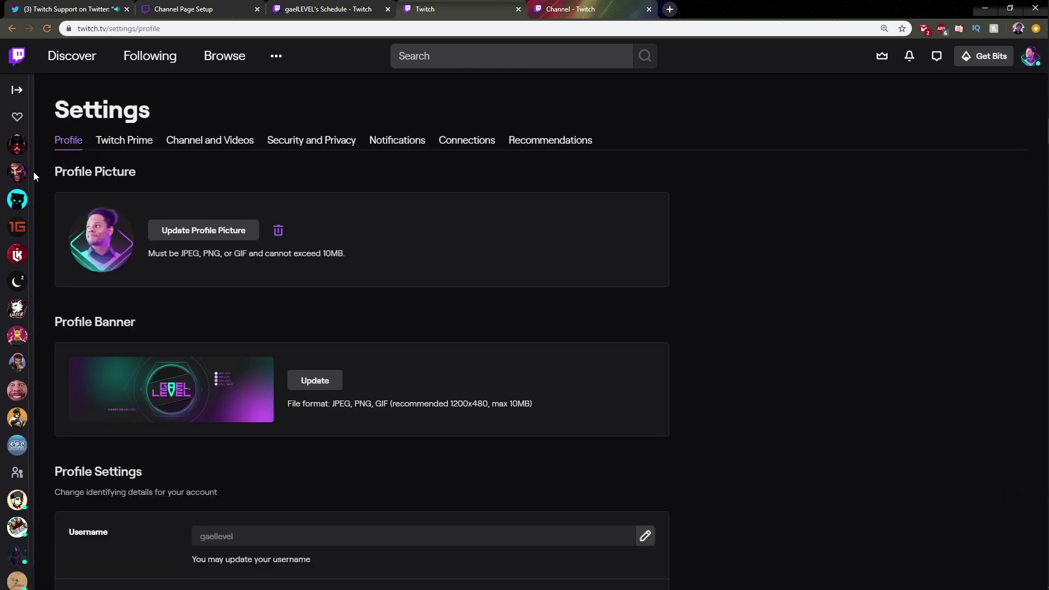
pyautogui.scroll(-1, 200, 267)
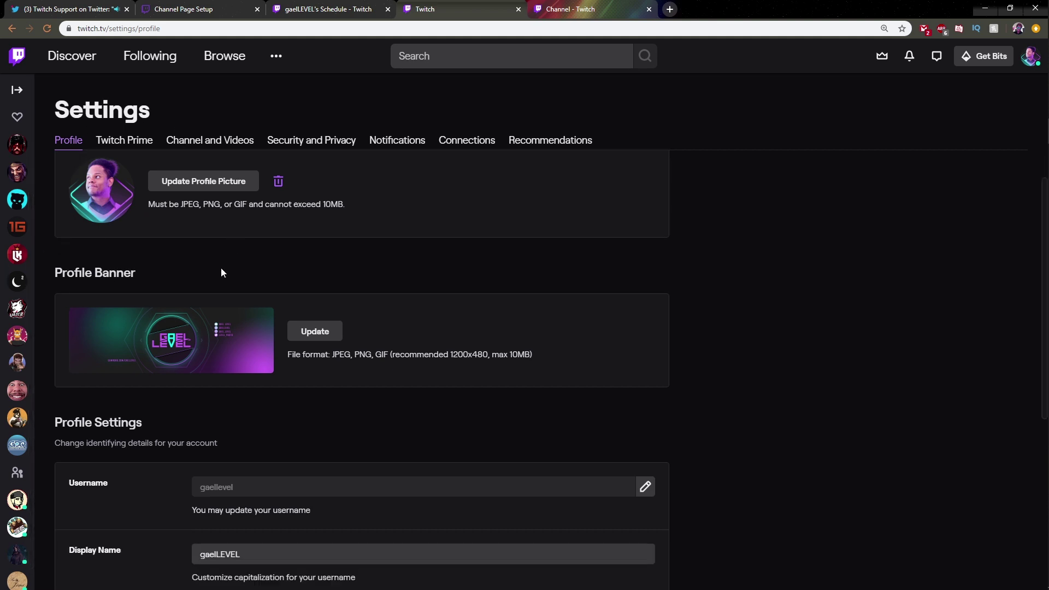
pyautogui.scroll(-4, 140, 324)
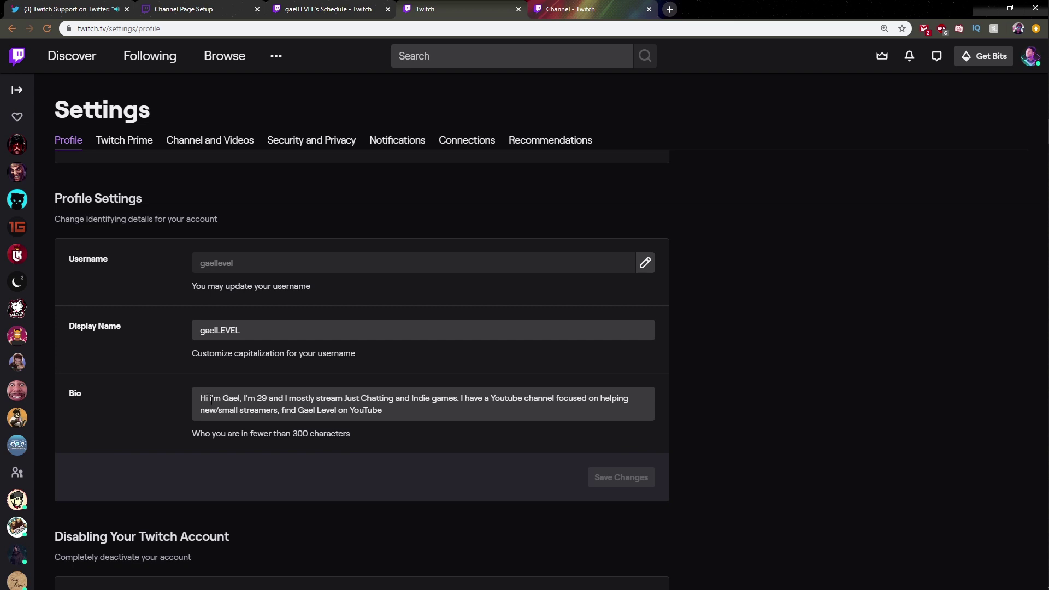
pyautogui.moveTo(212, 398); pyautogui.dragTo(411, 418)
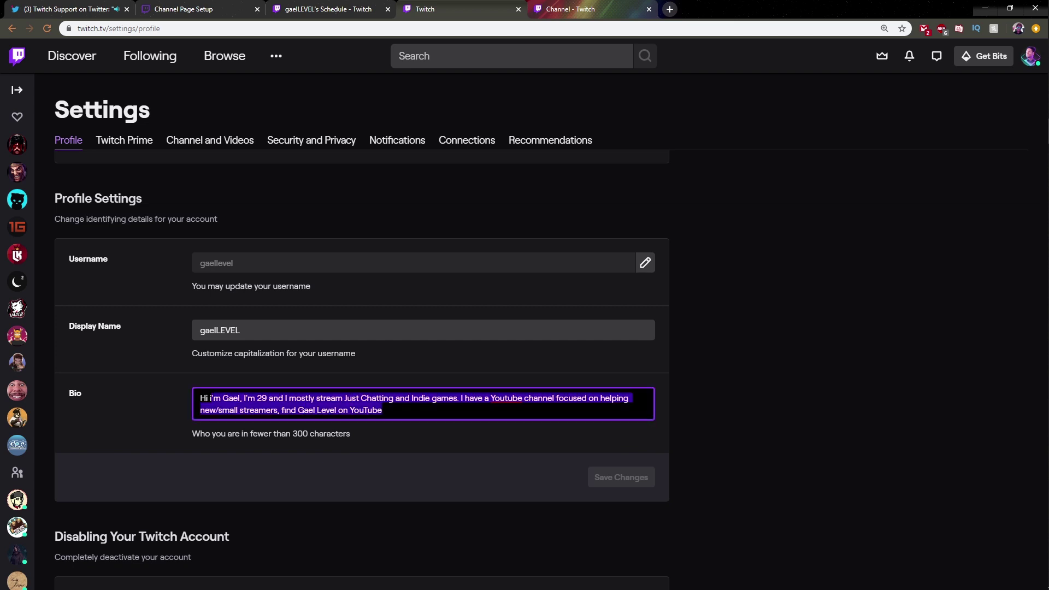
pyautogui.click(282, 410)
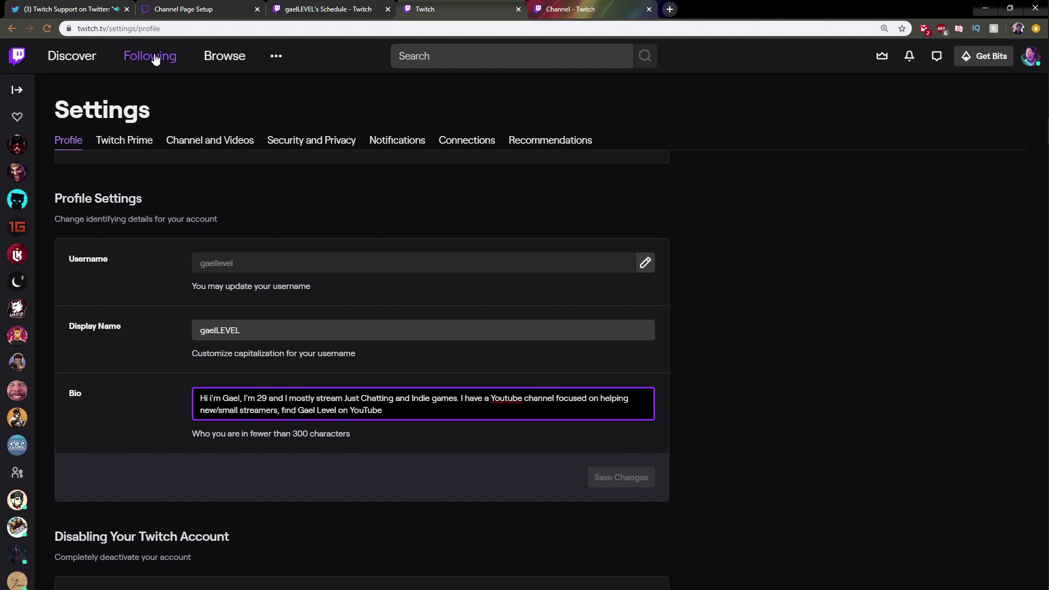
# Switch to the first browser tab, the one showing the tweet
pyautogui.hotkey('ctrl', '1')
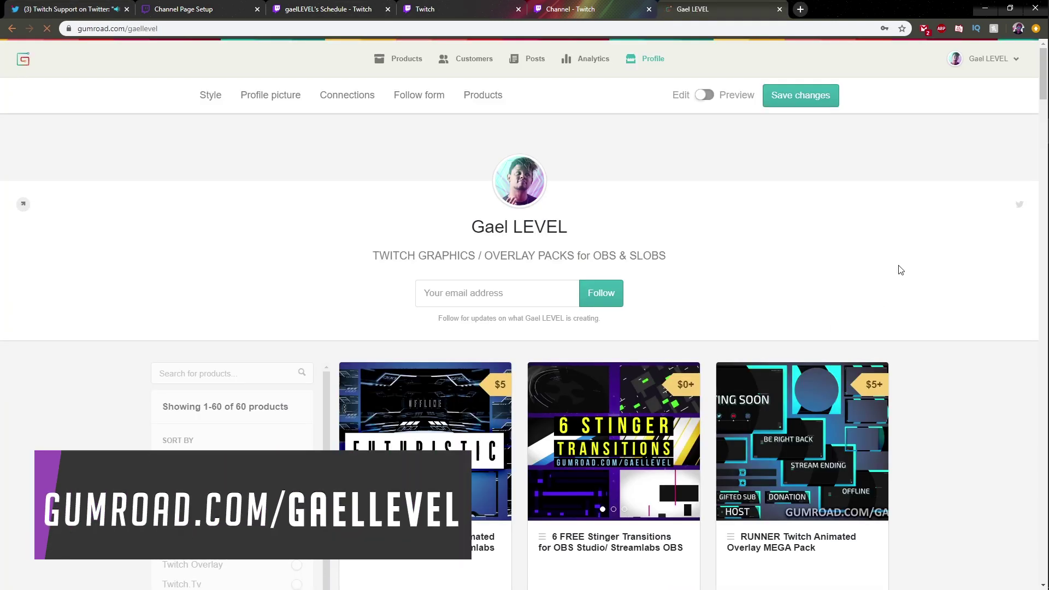
pyautogui.moveTo(1045, 89); pyautogui.dragTo(1045, 113)
pyautogui.scroll(-1, 1045, 113)
pyautogui.scroll(-1, 1045, 113)
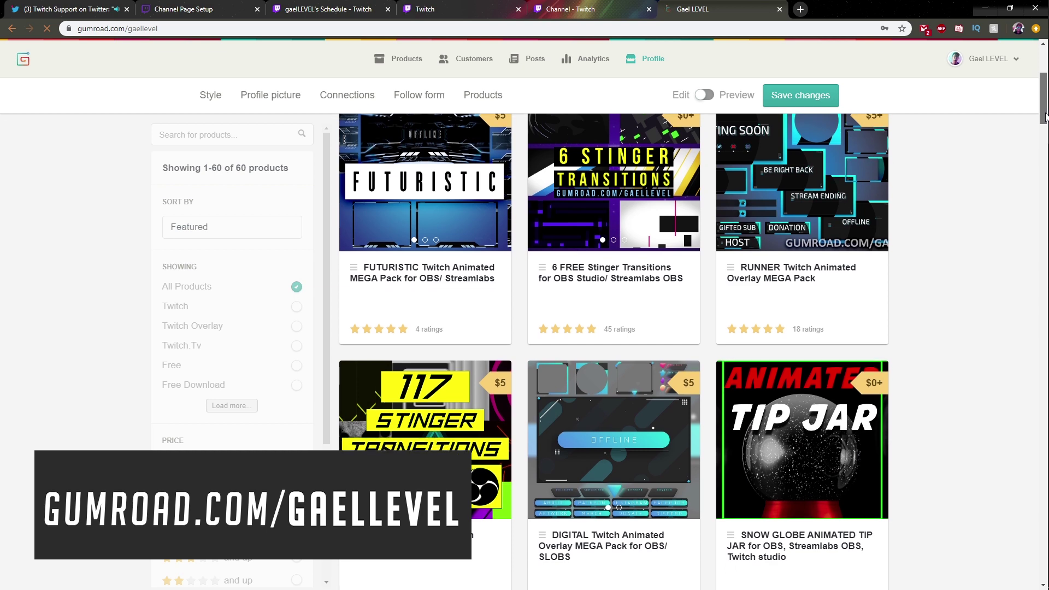
pyautogui.moveTo(1045, 114); pyautogui.dragTo(1045, 126)
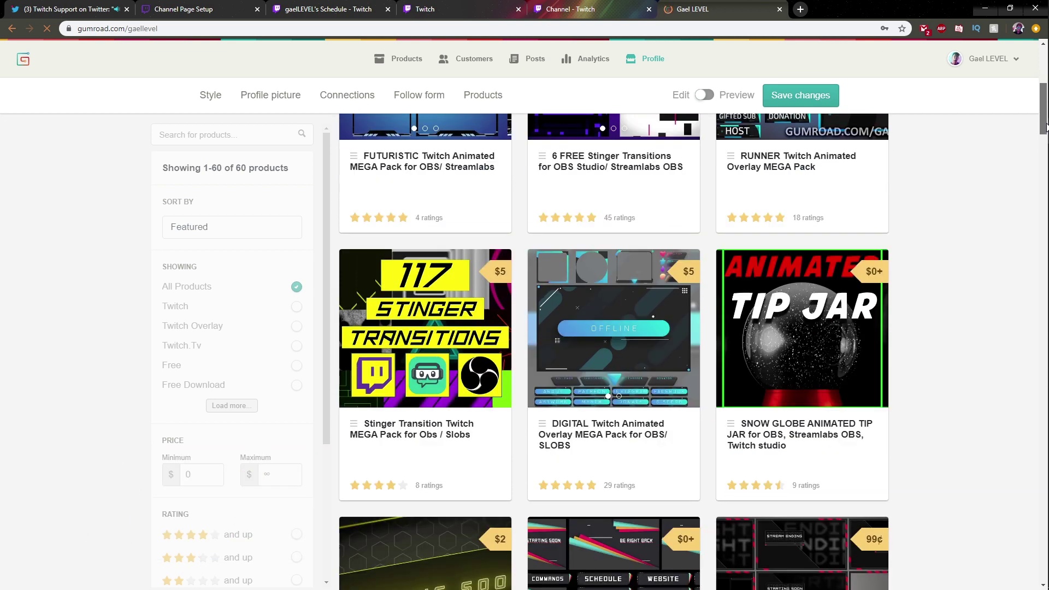
pyautogui.moveTo(1046, 125); pyautogui.dragTo(1046, 135)
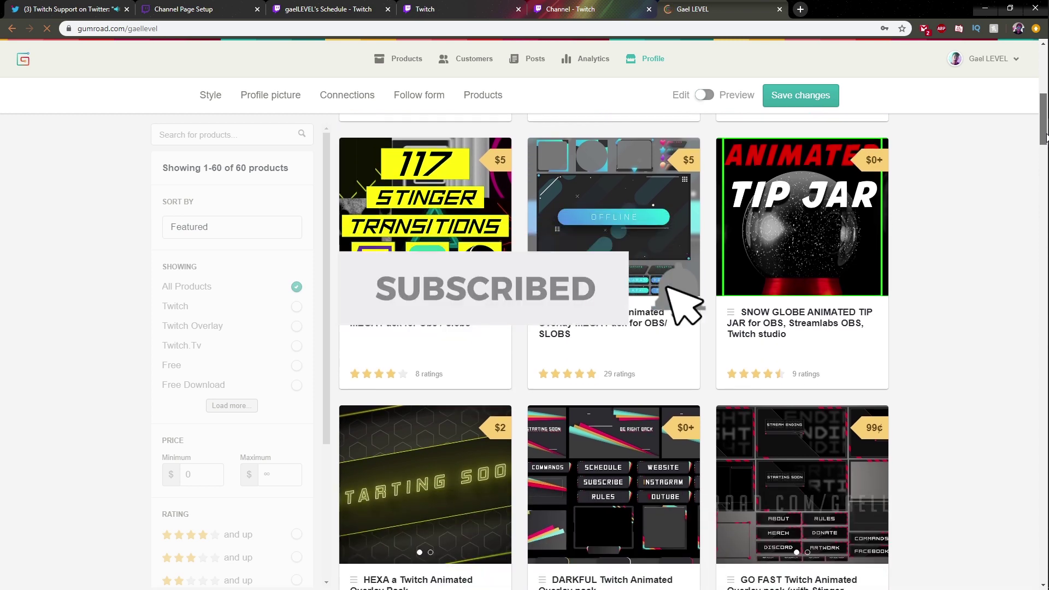
pyautogui.moveTo(1046, 133); pyautogui.dragTo(1044, 328)
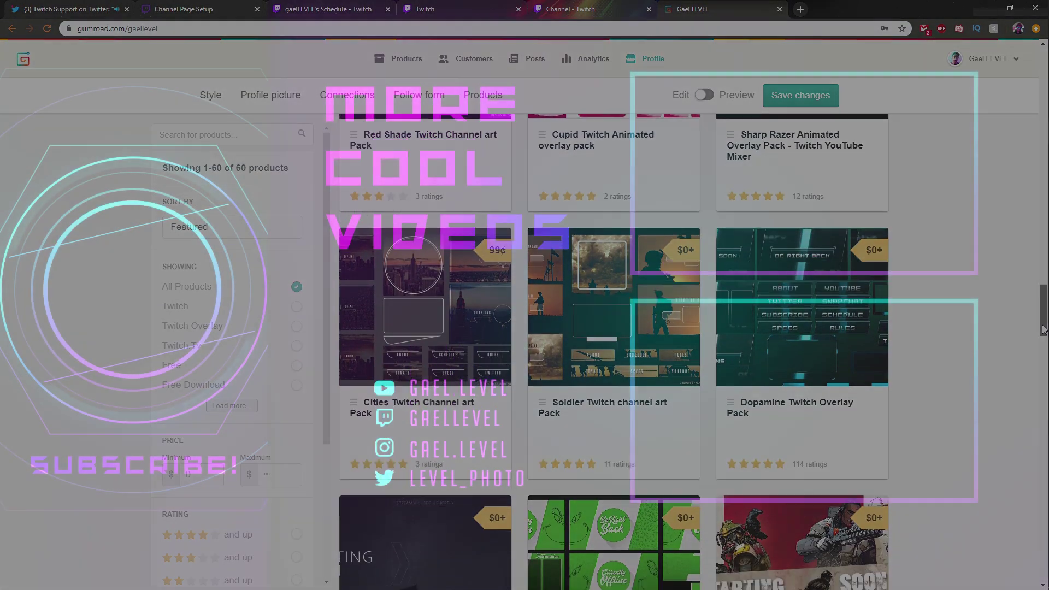